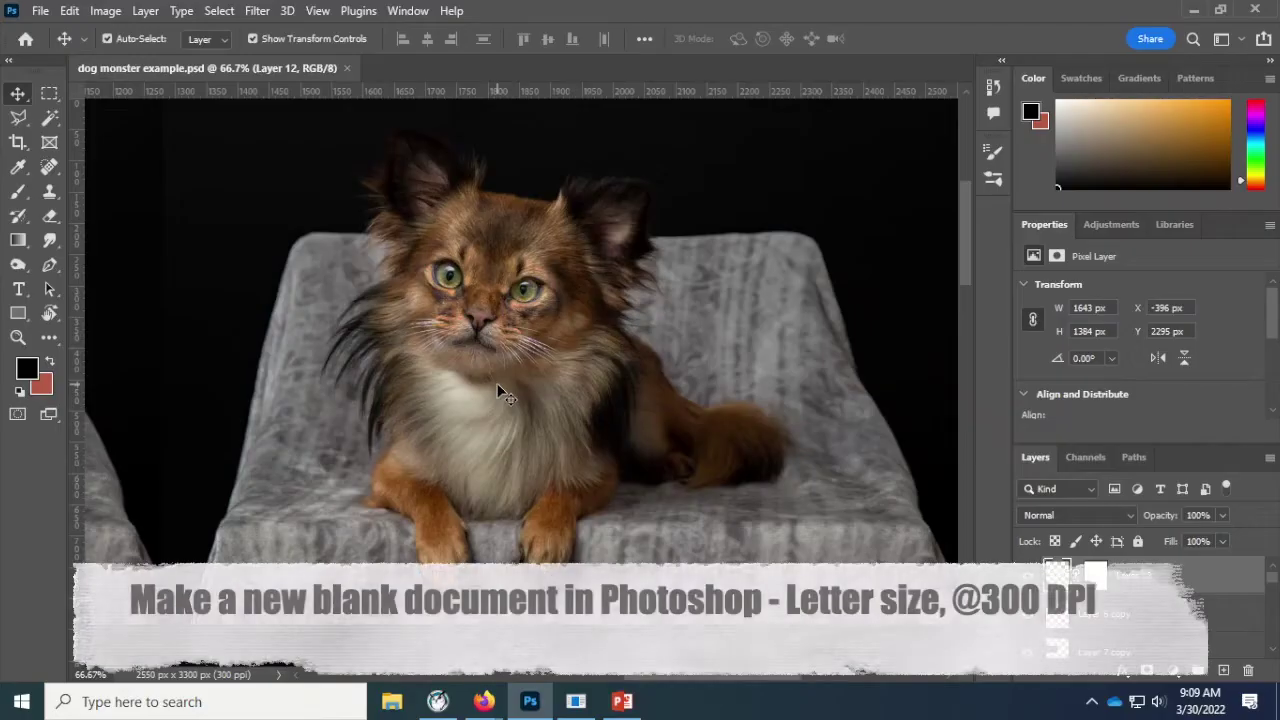
Step: Create a blank Letter (8.5 × 11 in, 300 ppi) document from the Print presets
click(41, 13)
click(45, 31)
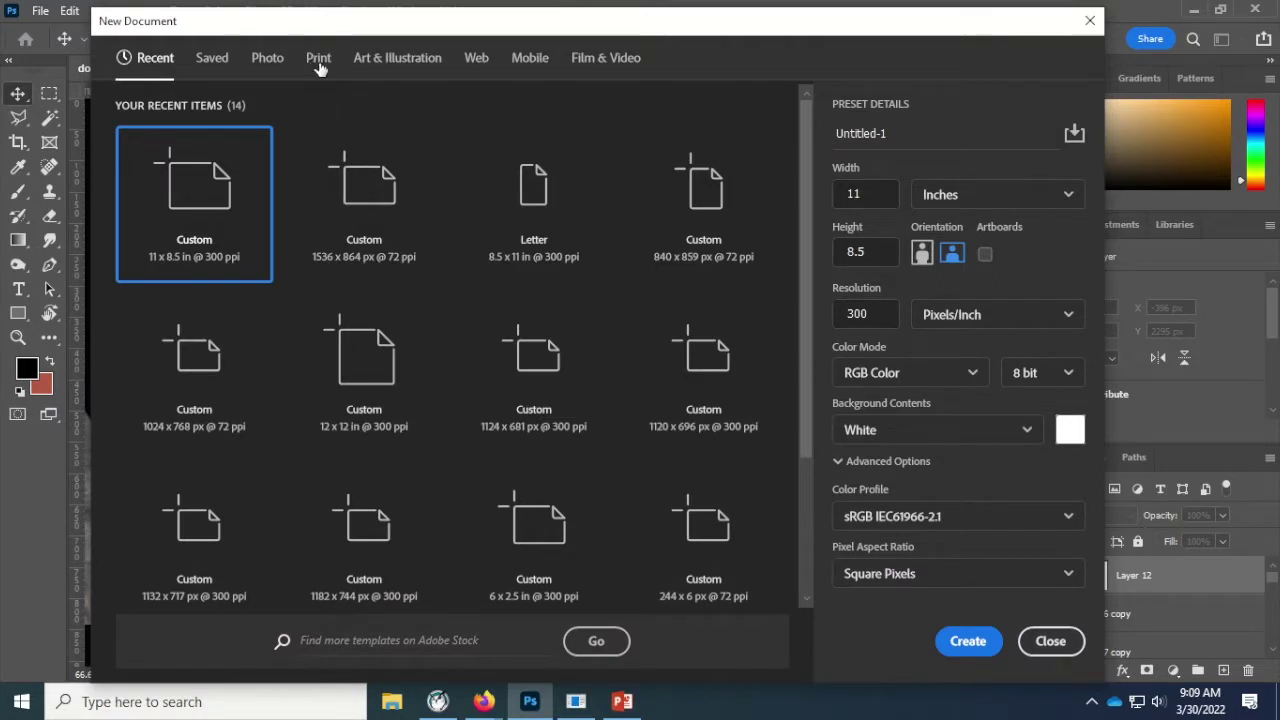
click(318, 60)
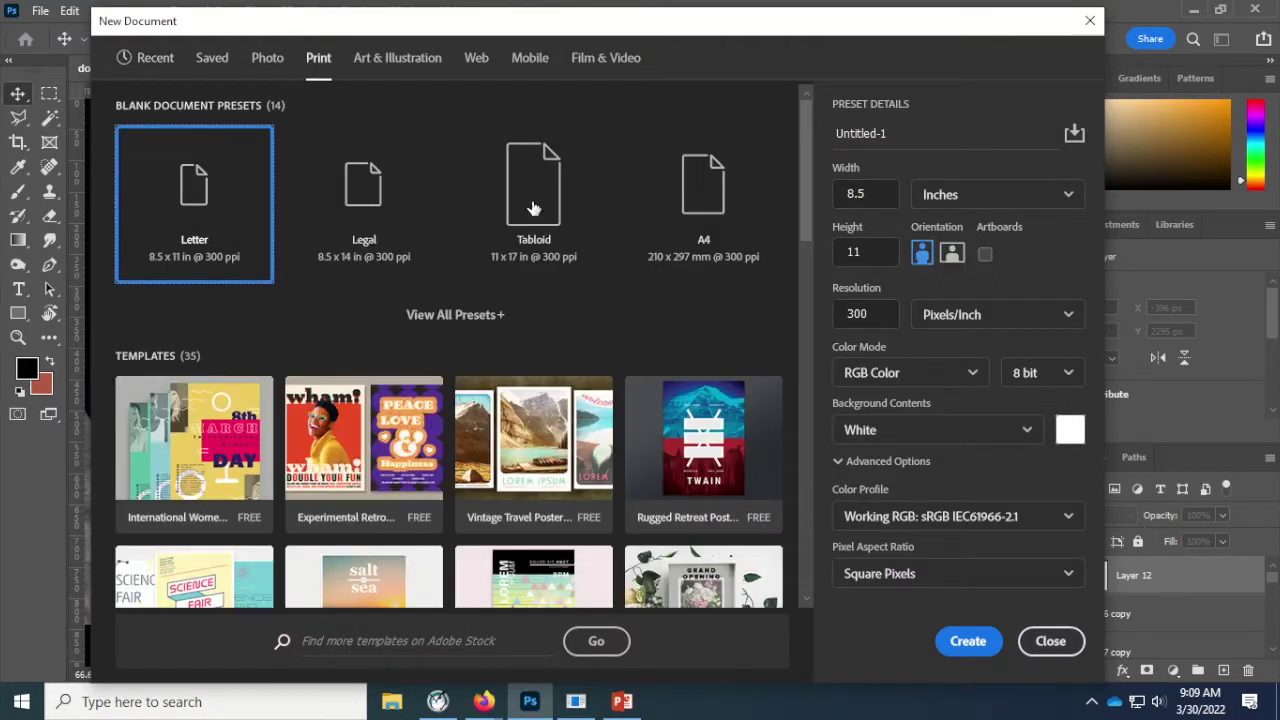
click(974, 645)
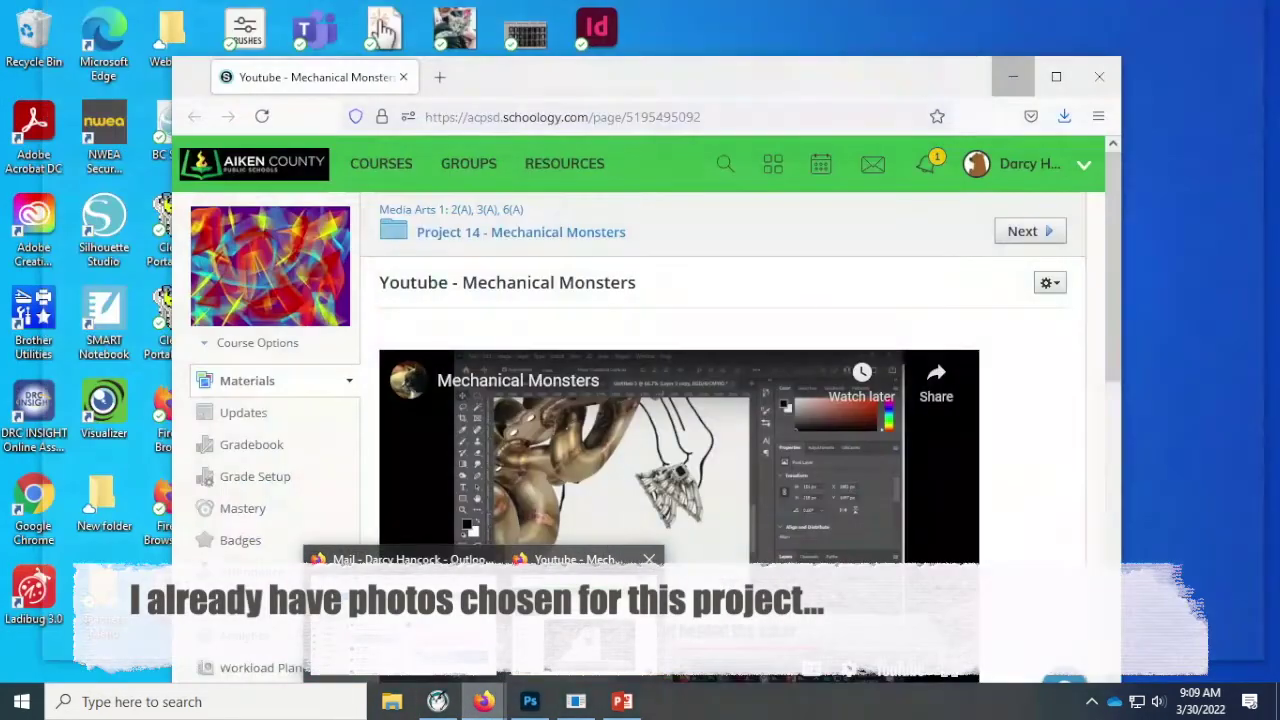
Step: Copy the standing grizzly bear photo from Firefox and paste it into Untitled-1 as Layer 1
click(405, 600)
click(965, 22)
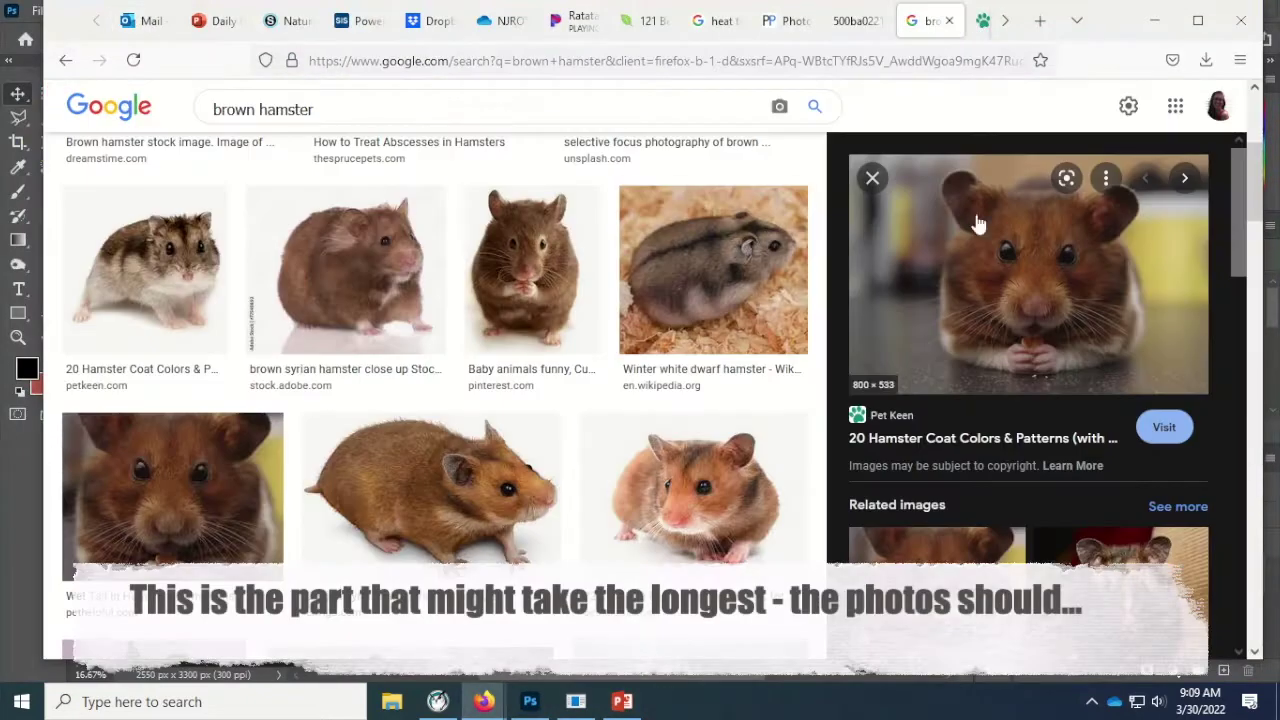
click(805, 22)
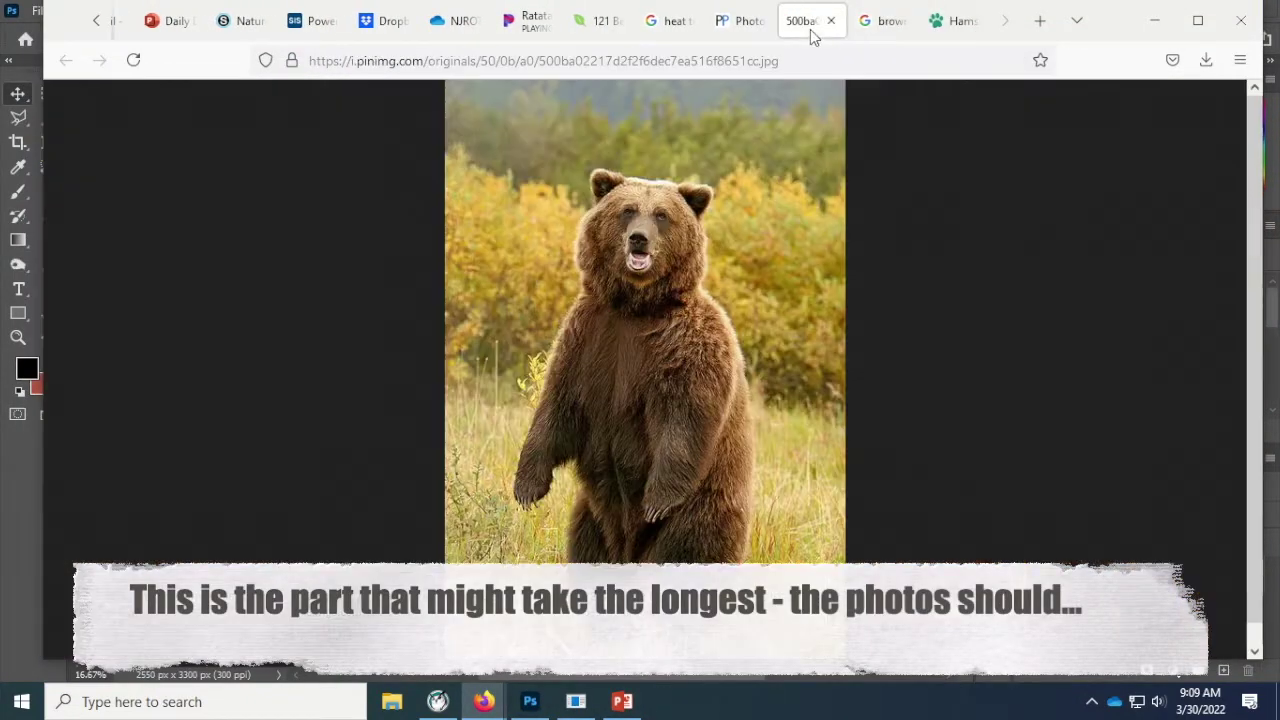
right_click(699, 253)
click(725, 298)
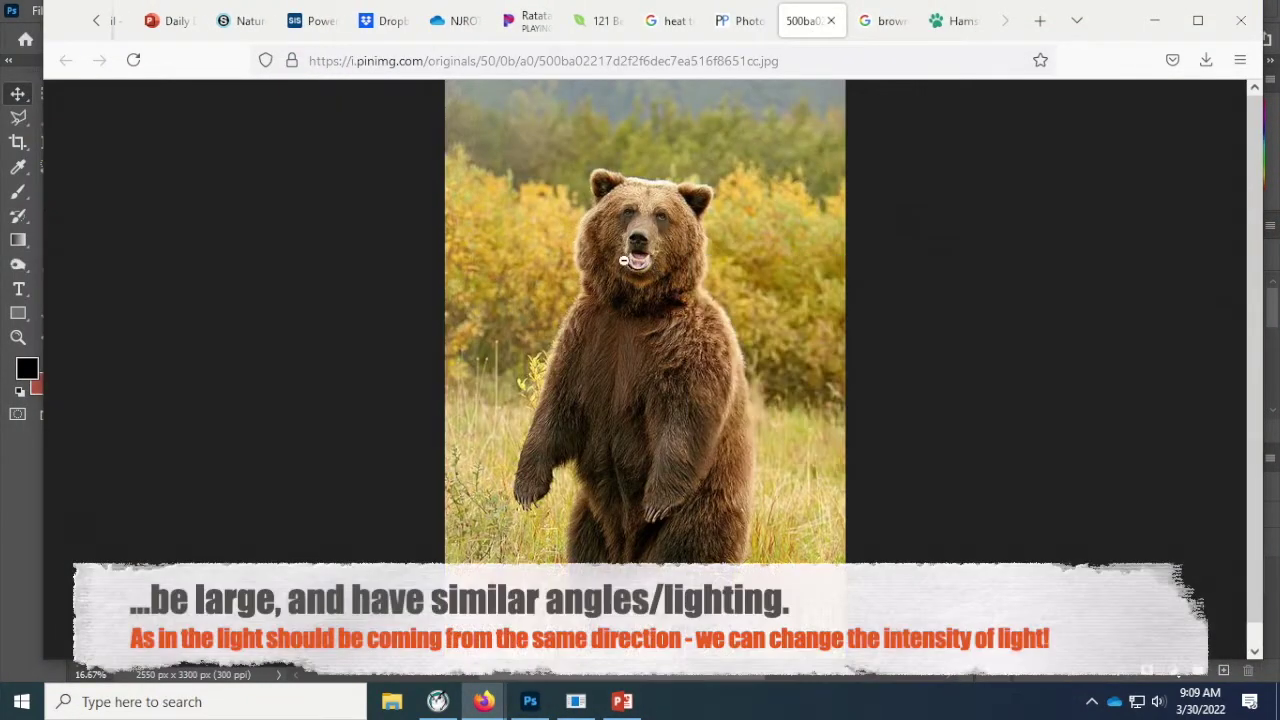
right_click(716, 276)
click(768, 327)
click(530, 701)
key(ctrl+v)
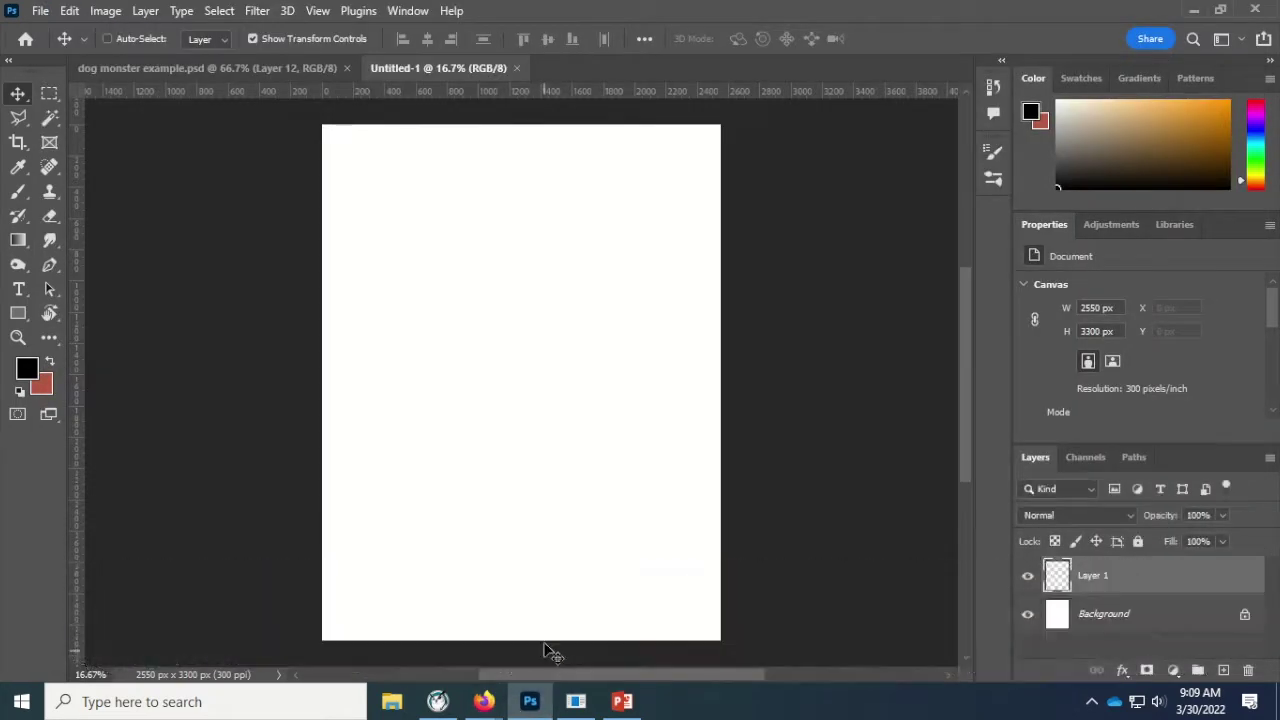
Step: Move the bear photo to the top-left, enlarge it to about 248%, and place a duplicate to its right
drag(515, 392, 366, 216)
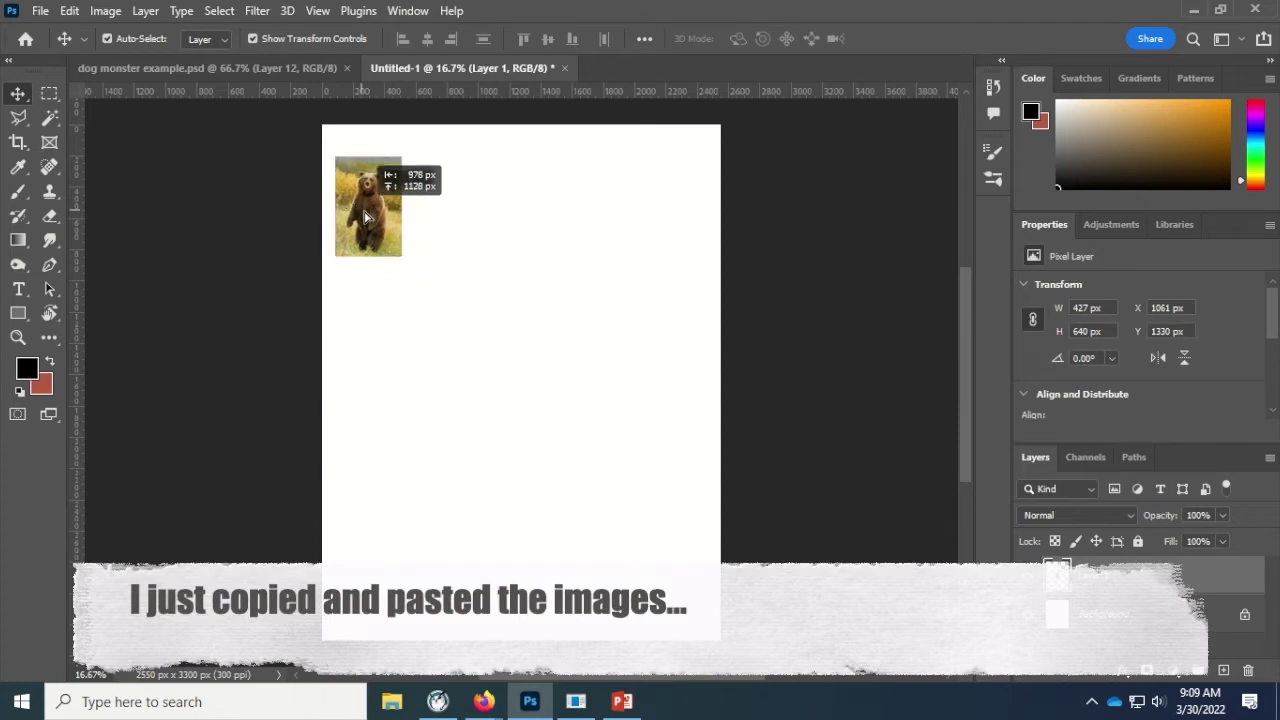
drag(400, 258, 514, 396)
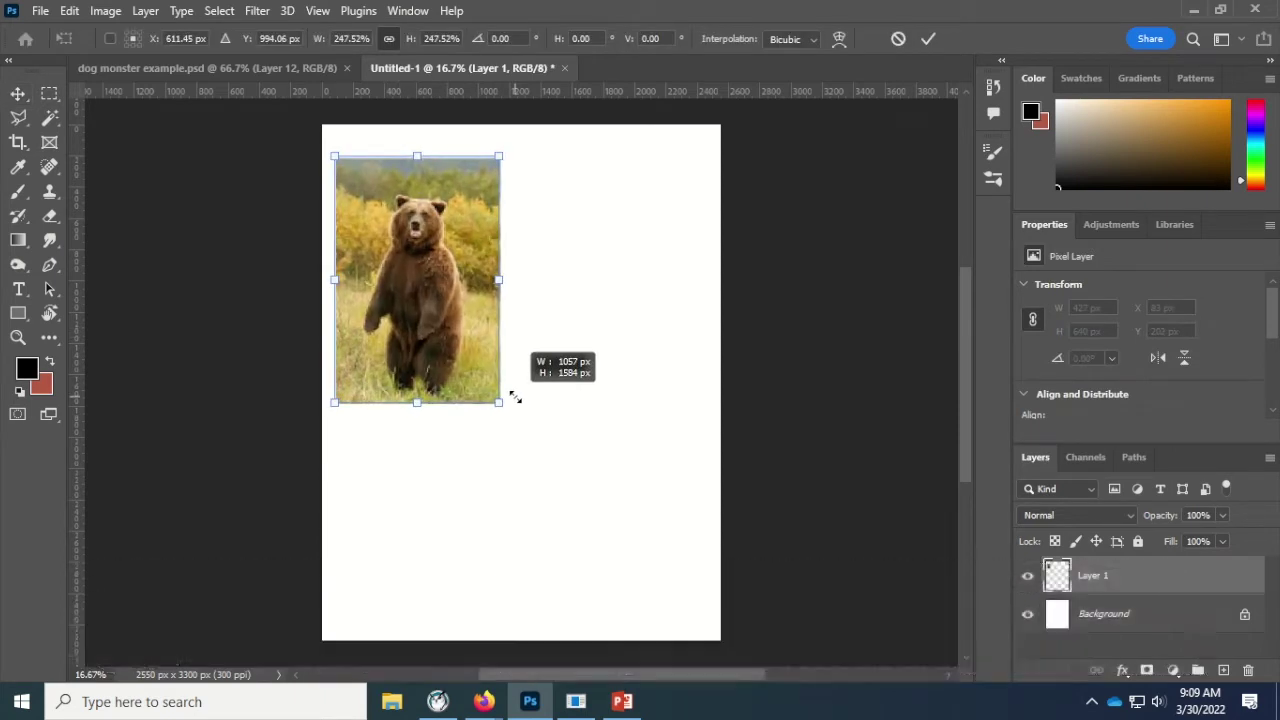
double_click(447, 347)
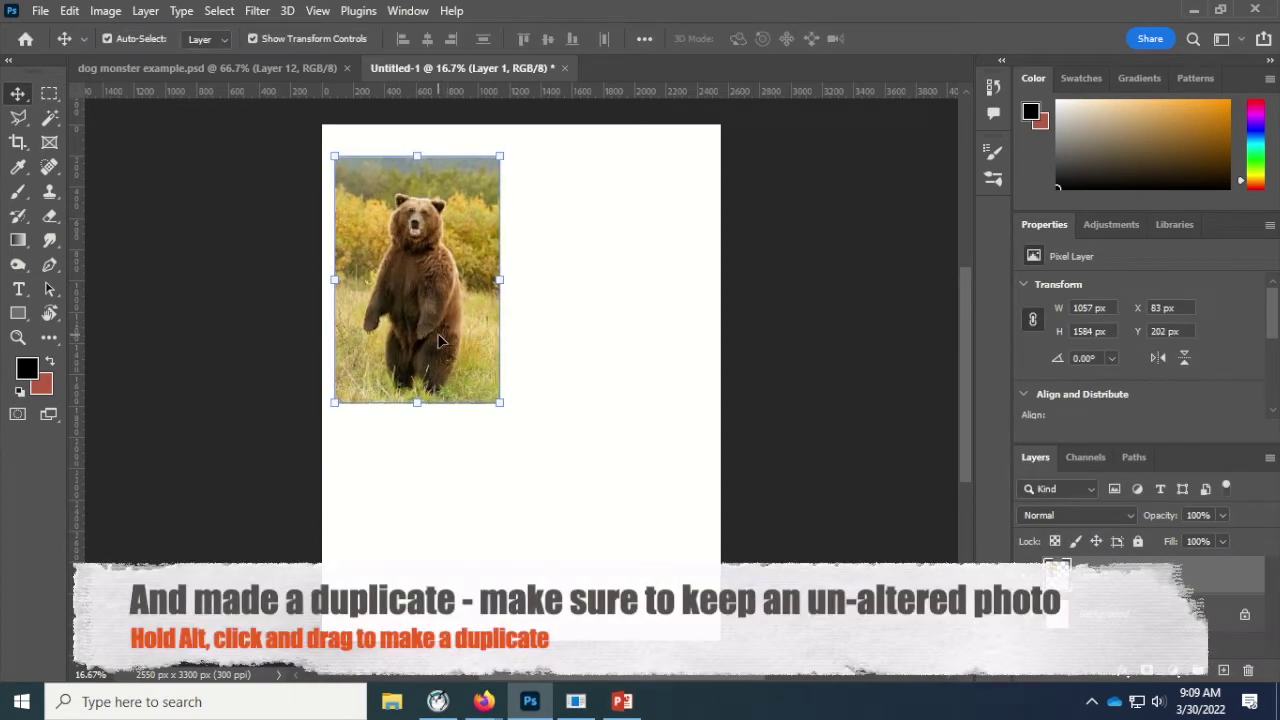
drag(445, 353, 647, 352)
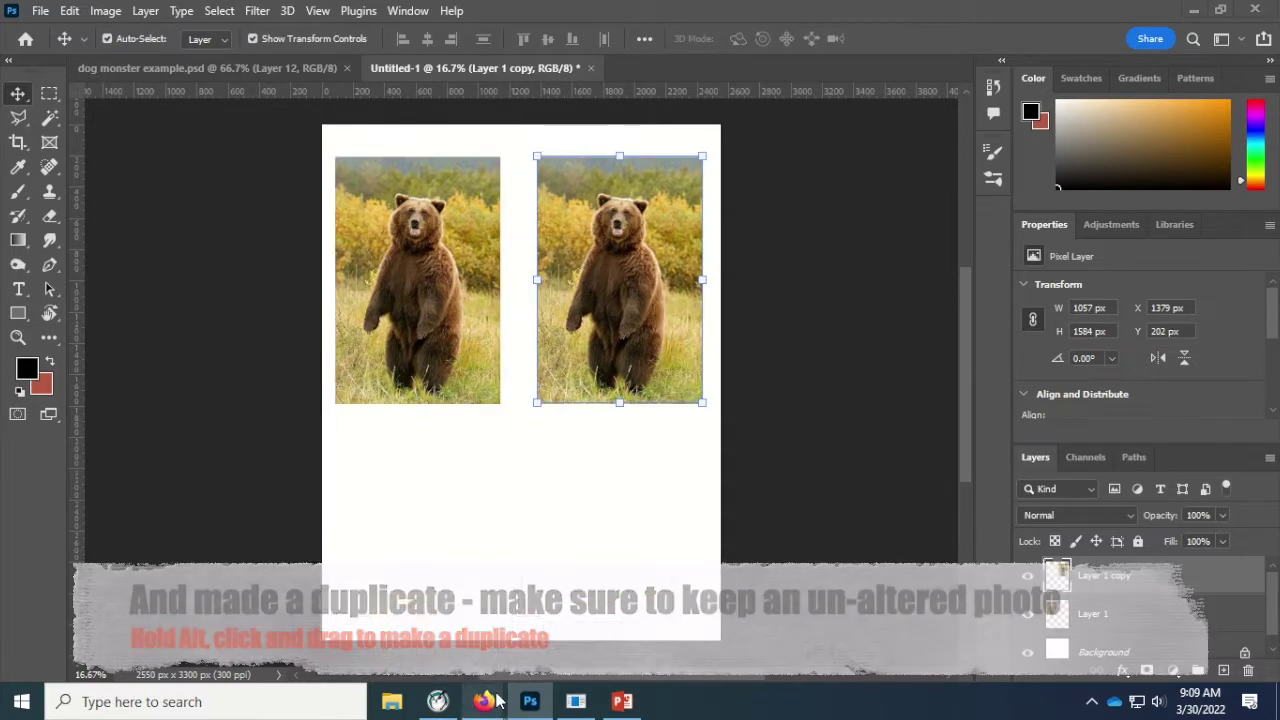
Step: Copy the hamster photo from Firefox and paste it below the left bear as Layer 2
mouse_move(484, 702)
click(473, 642)
click(945, 21)
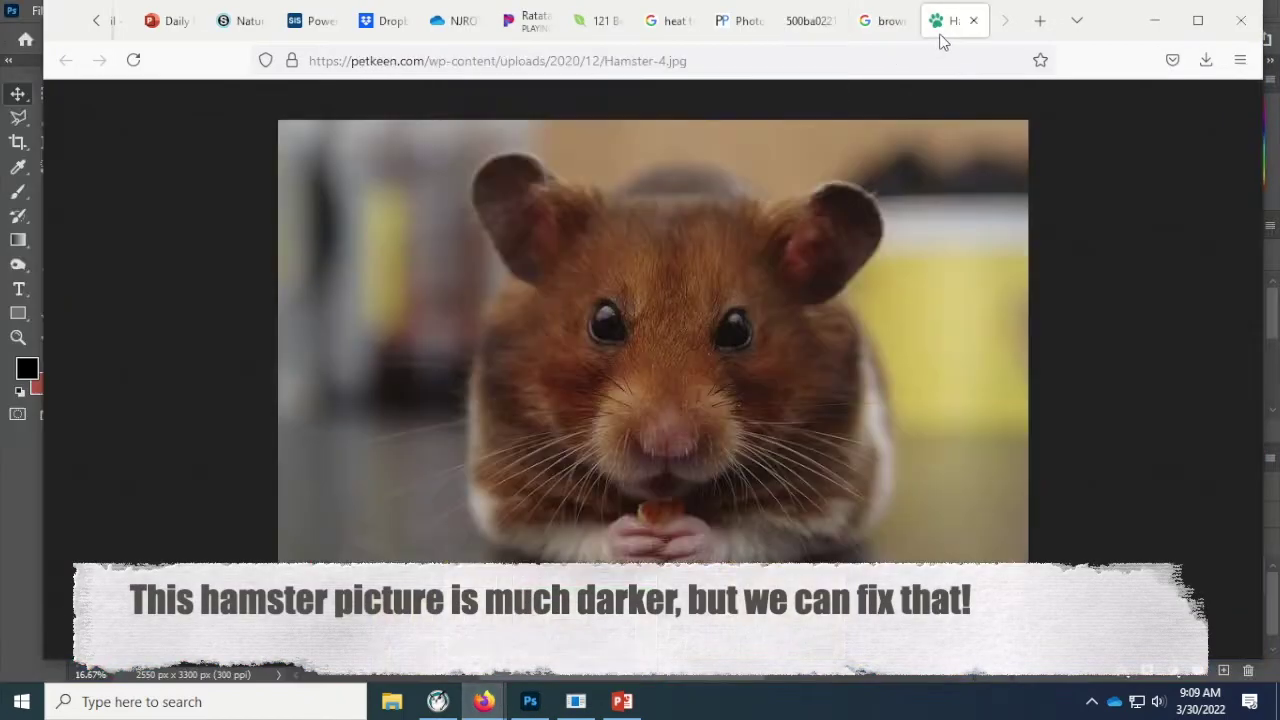
right_click(718, 314)
click(751, 367)
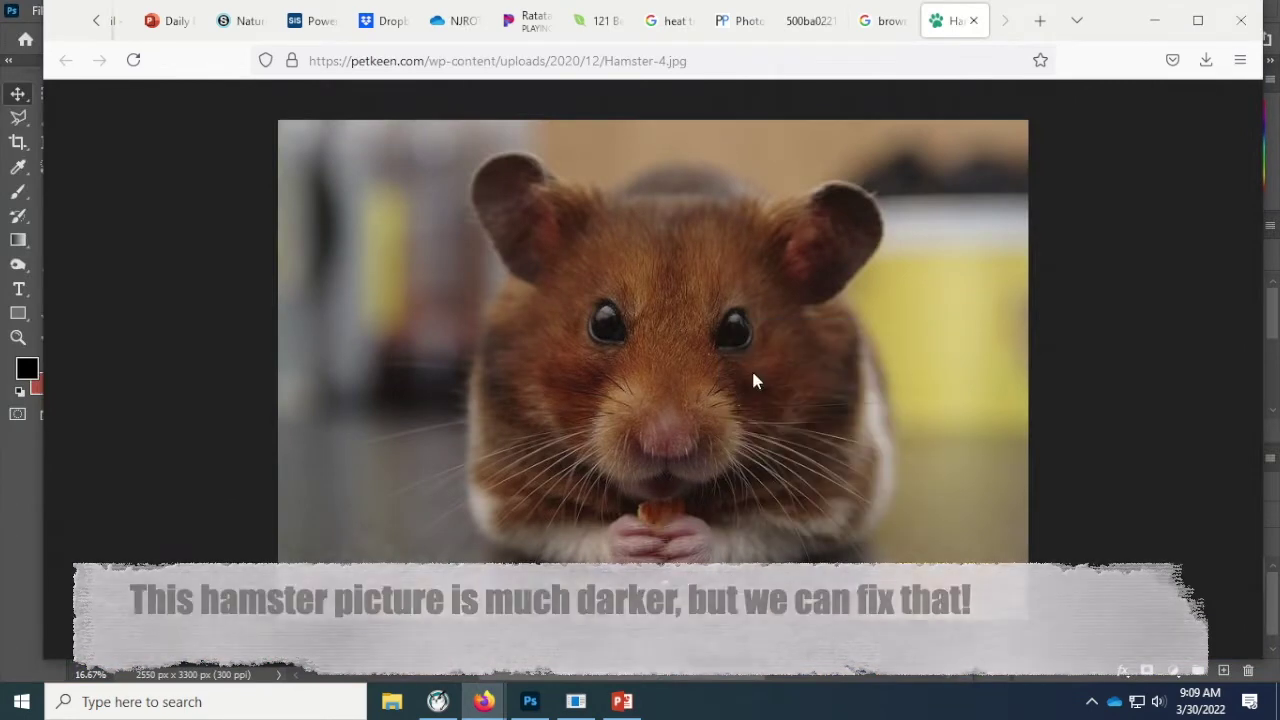
click(530, 701)
key(ctrl+v)
drag(520, 380, 400, 460)
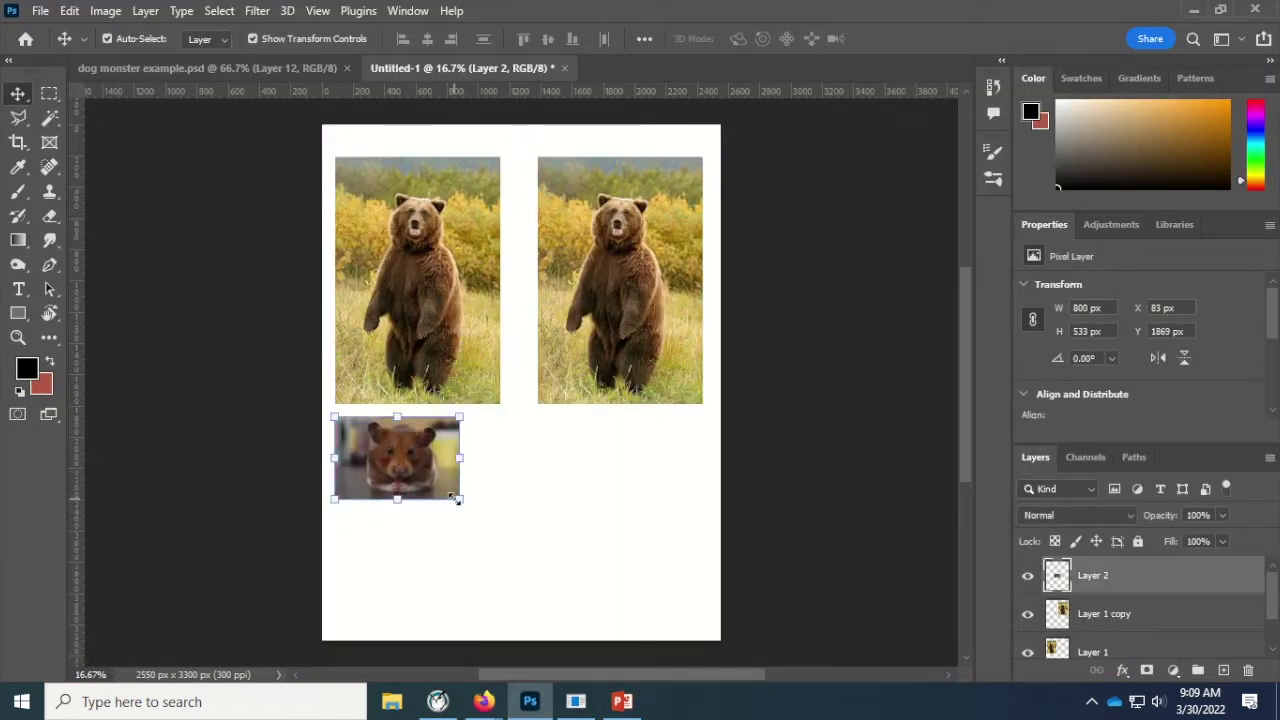
Step: Reposition the hamster photo up across the bears, zooming in on the photos
key(ctrl+t)
drag(468, 505, 502, 526)
key(Return)
drag(417, 470, 500, 224)
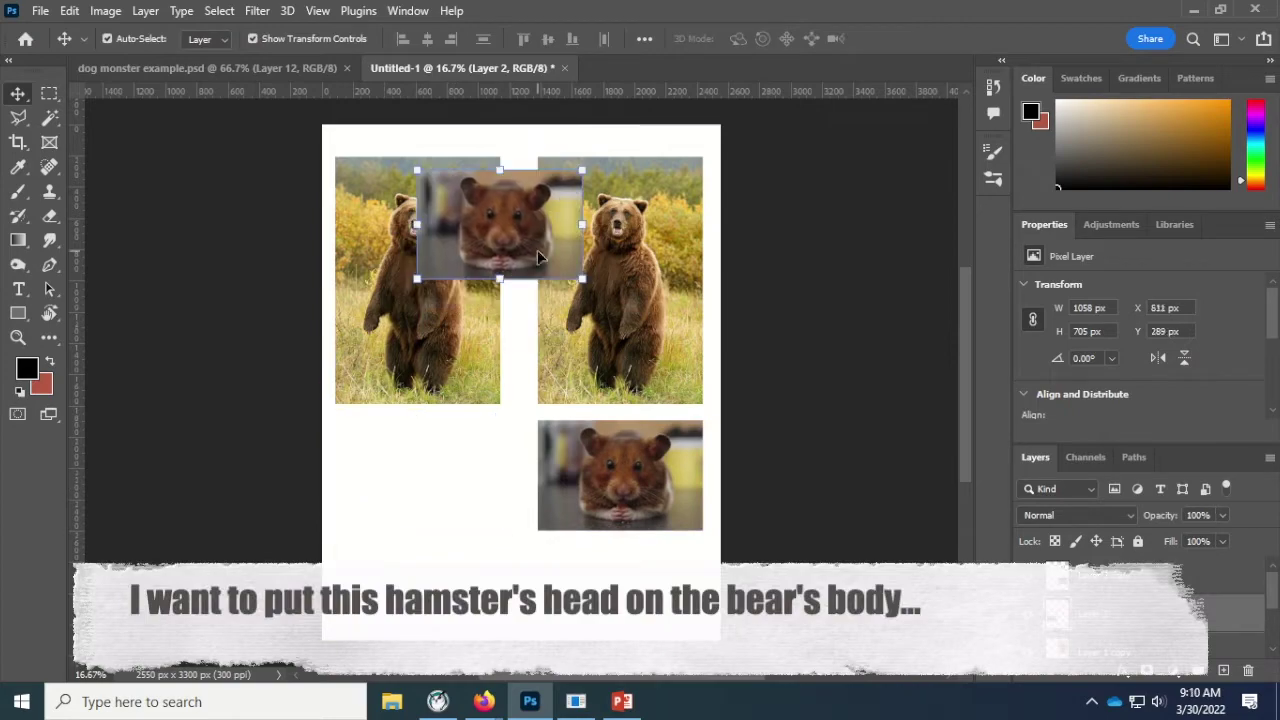
key(ctrl+plus)
drag(400, 310, 595, 325)
key(ctrl+plus)
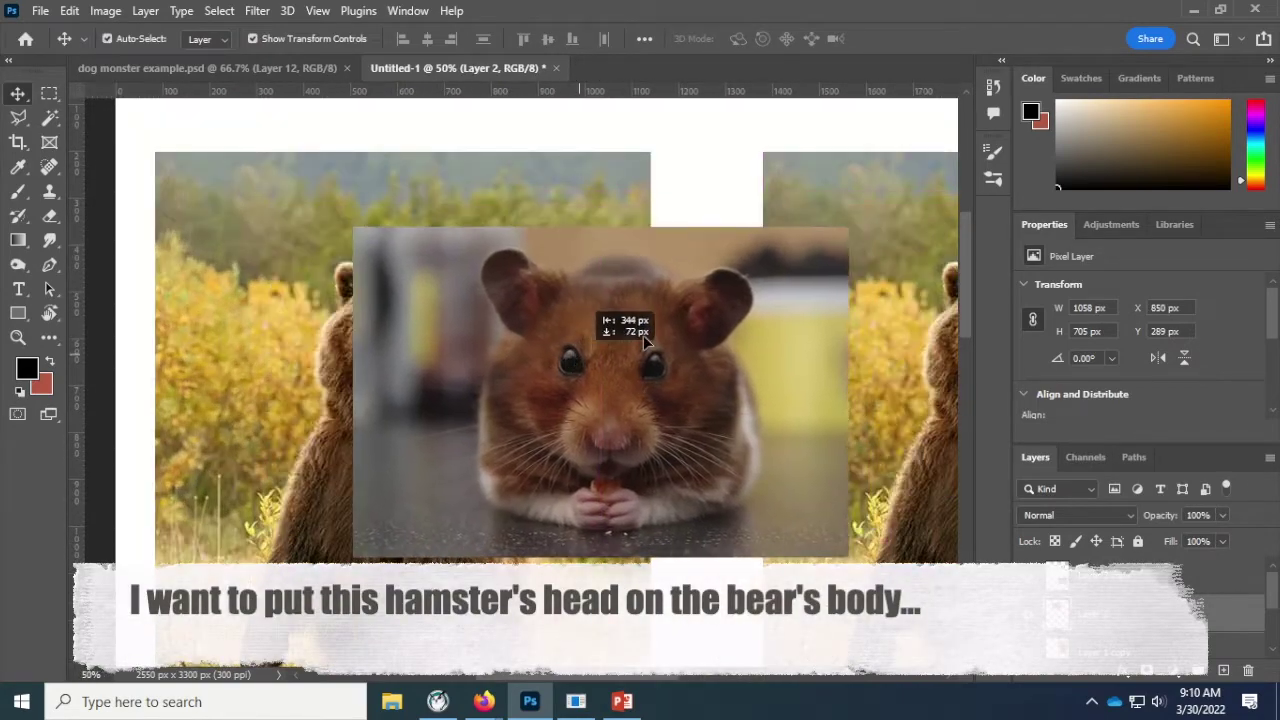
drag(484, 330, 908, 400)
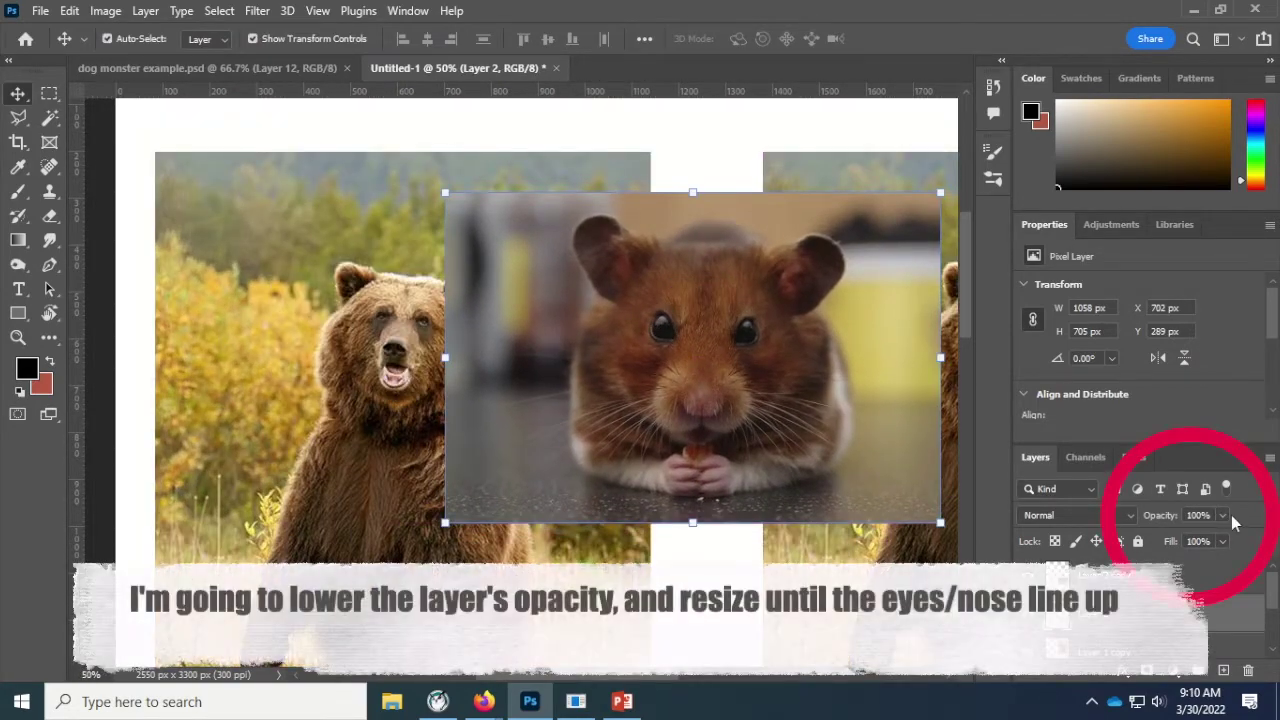
Step: With reduced opacity, scale the hamster to 66.67% and rotate it to align eyes and nose over the left bear
click(1184, 540)
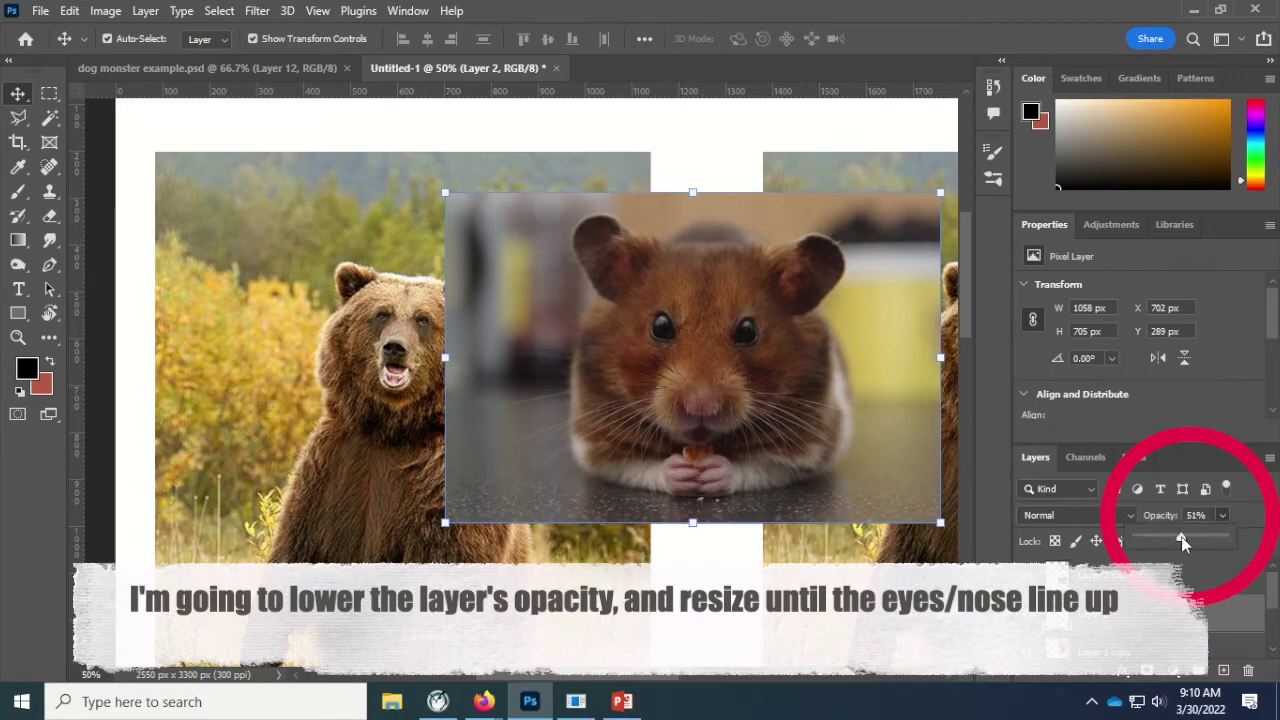
drag(746, 340, 476, 330)
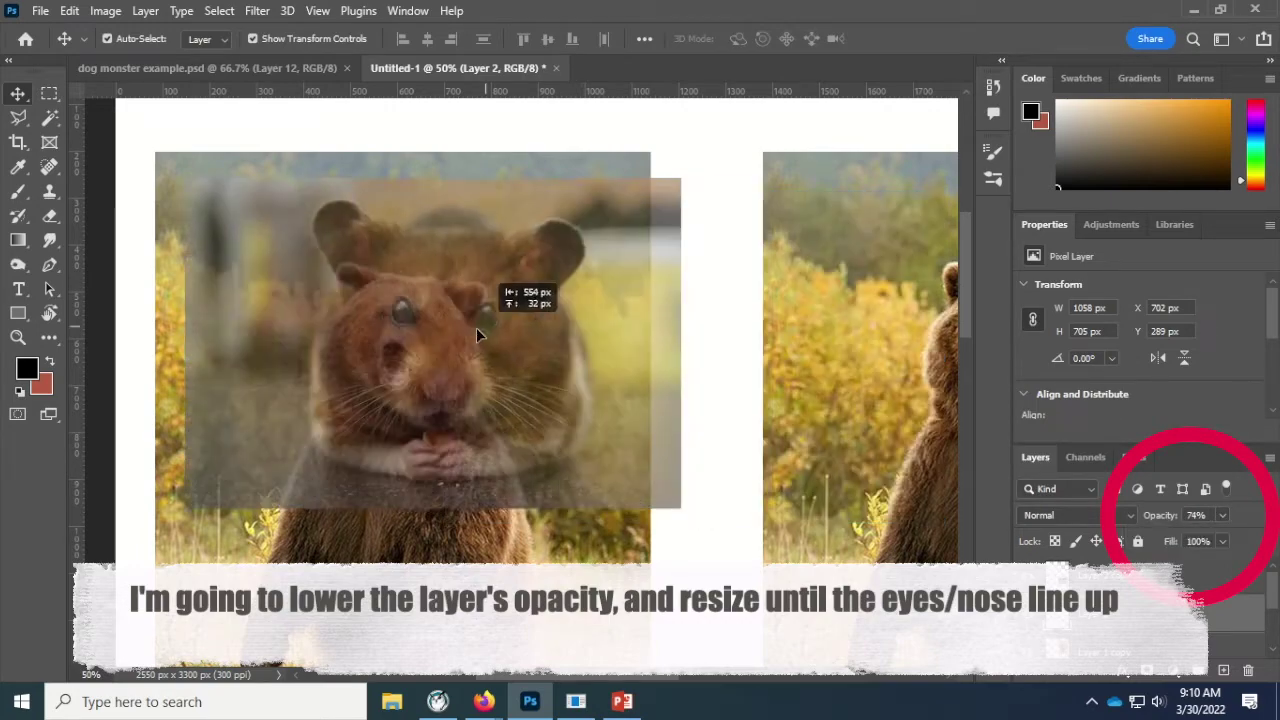
drag(662, 192, 590, 232)
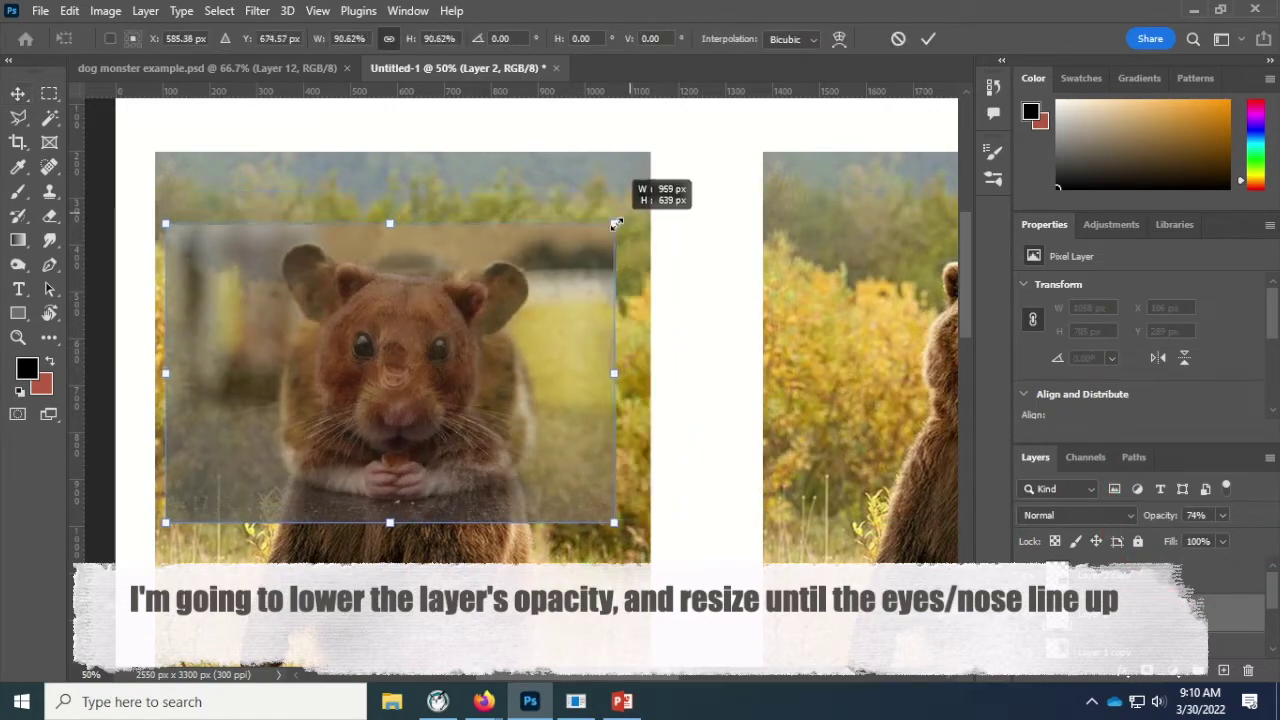
drag(481, 314, 500, 285)
mouse_move(609, 210)
mouse_down()
mouse_move(586, 229)
mouse_move(620, 200)
mouse_up()
mouse_move(579, 349)
mouse_down()
mouse_move(487, 284)
mouse_move(479, 292)
mouse_up()
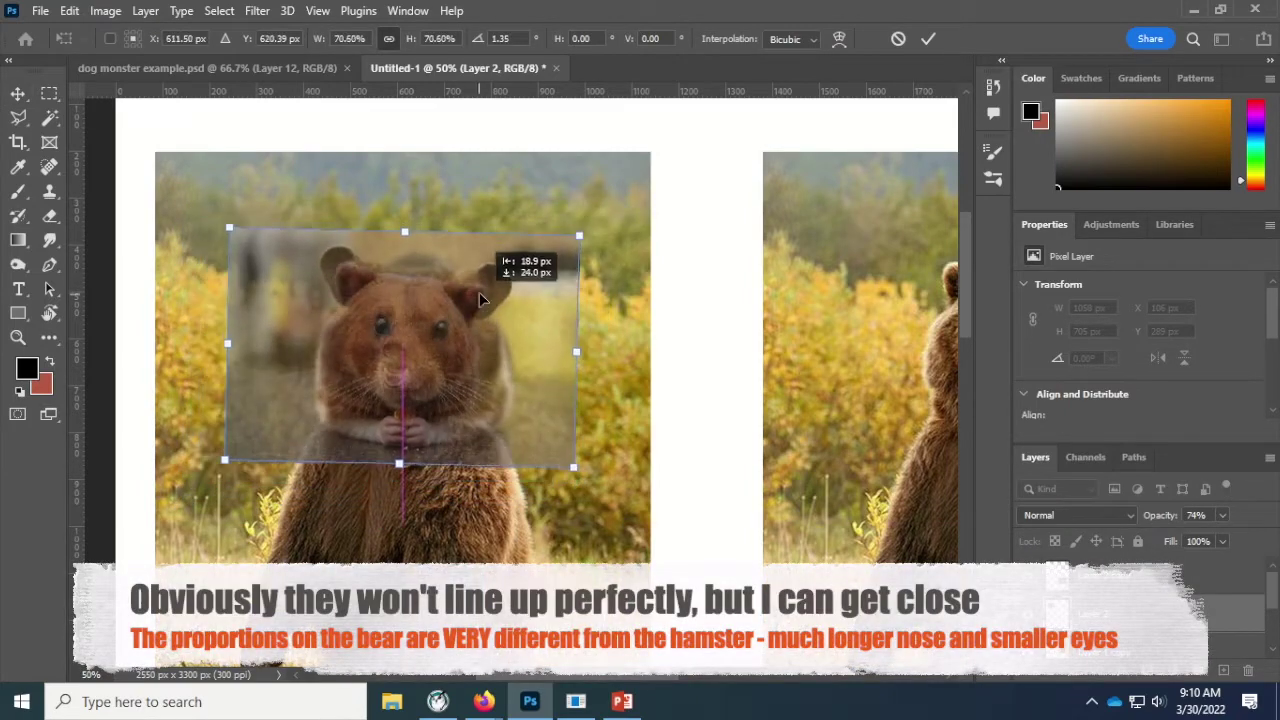
drag(586, 229, 569, 238)
drag(470, 305, 478, 314)
key(ctrl+plus)
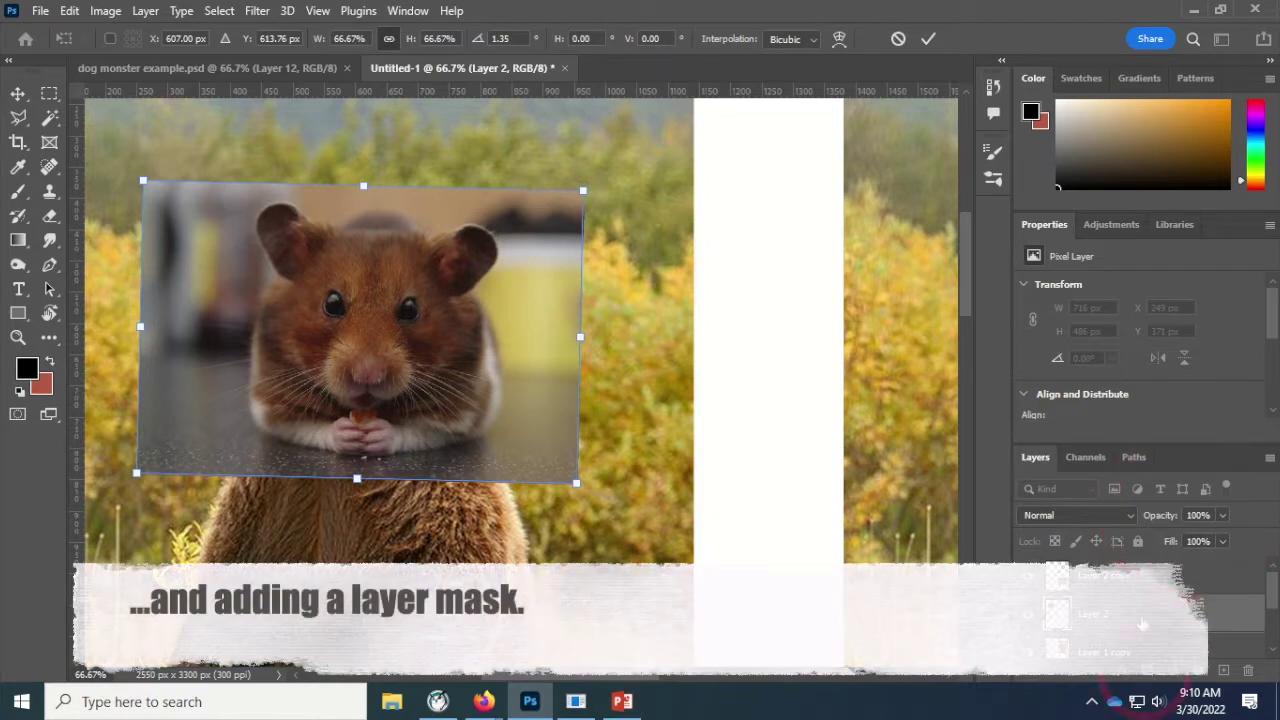
key(Return)
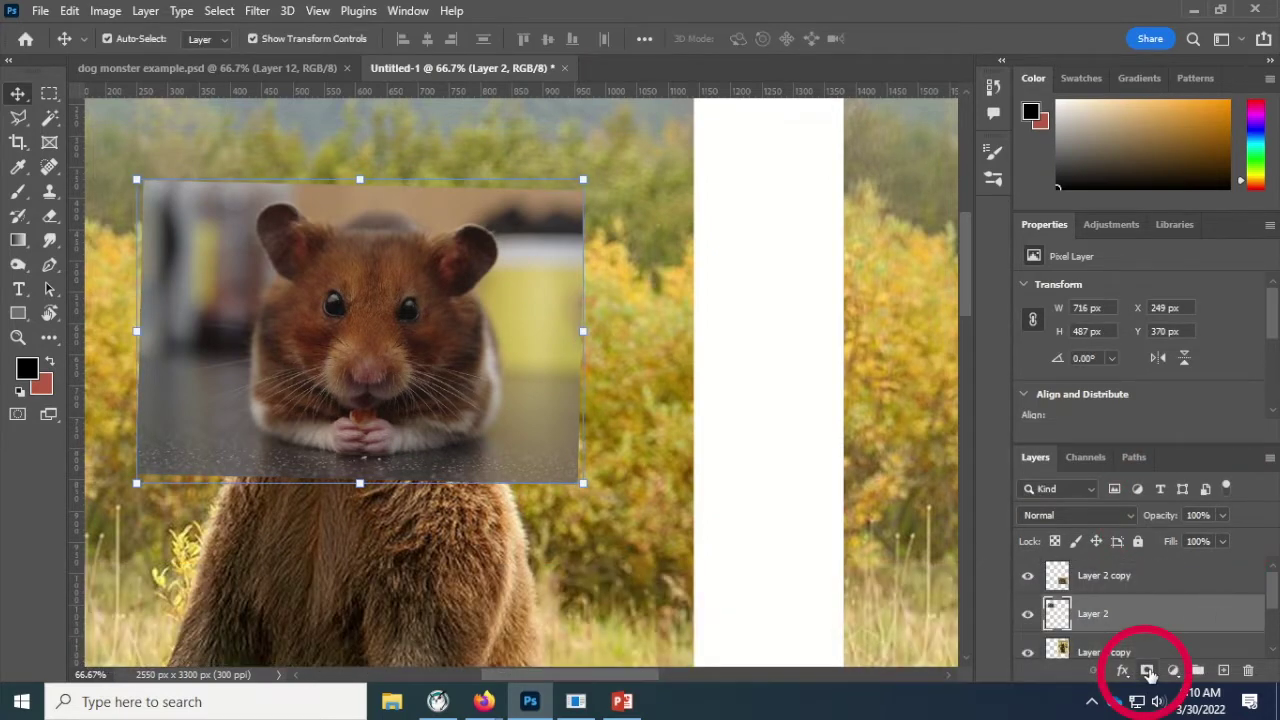
Step: Paint black on the hamster layer's mask to hide its left strip and top-left corner
click(18, 188)
click(115, 40)
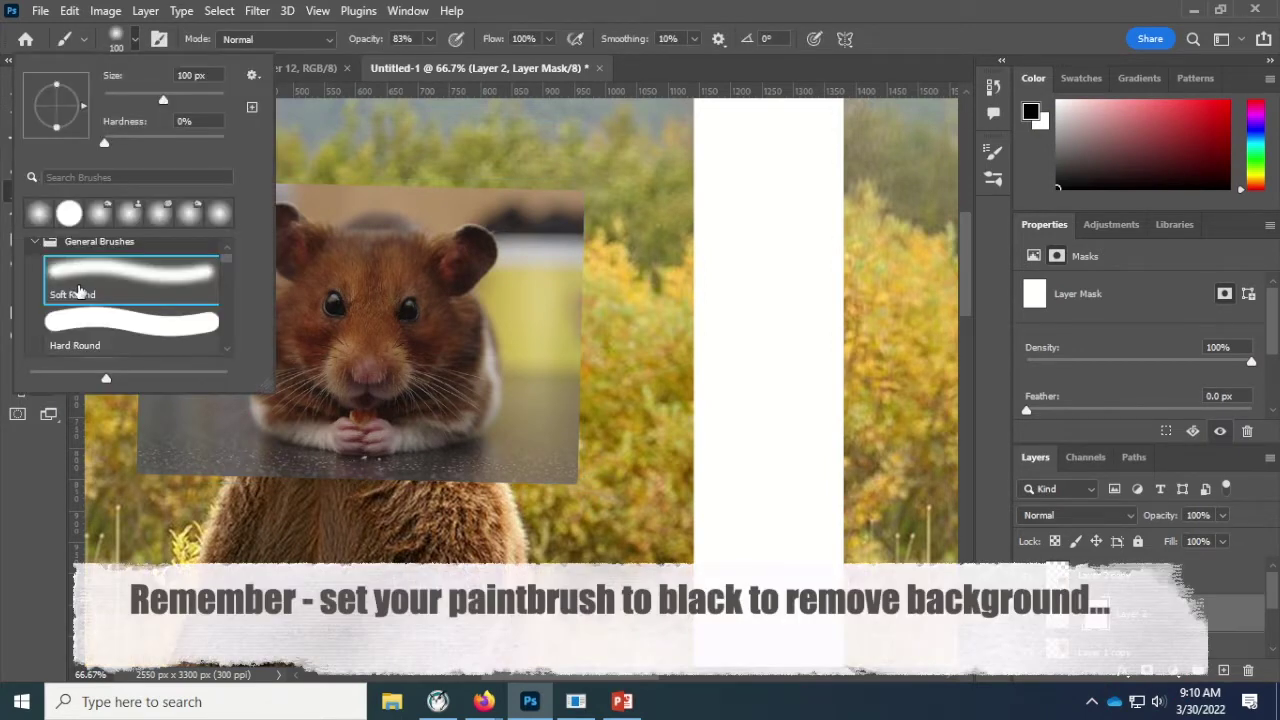
click(146, 446)
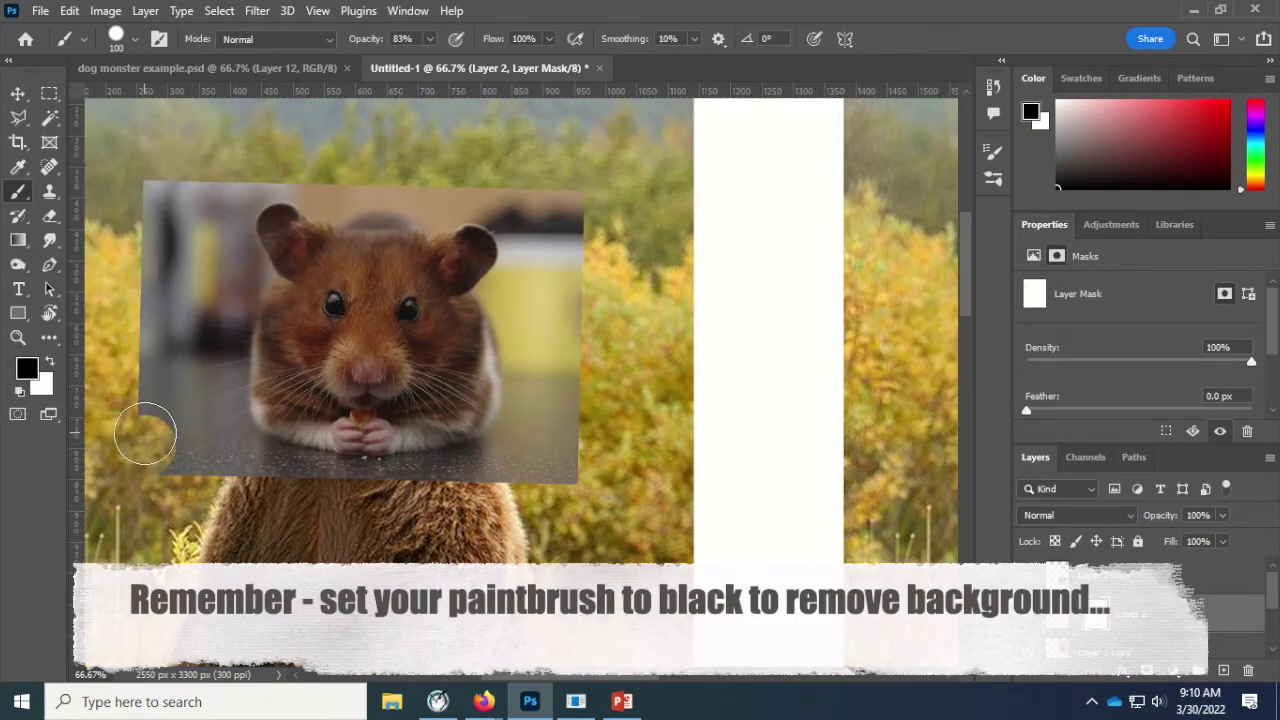
mouse_move(171, 451)
mouse_down()
mouse_move(163, 180)
mouse_move(201, 250)
mouse_up()
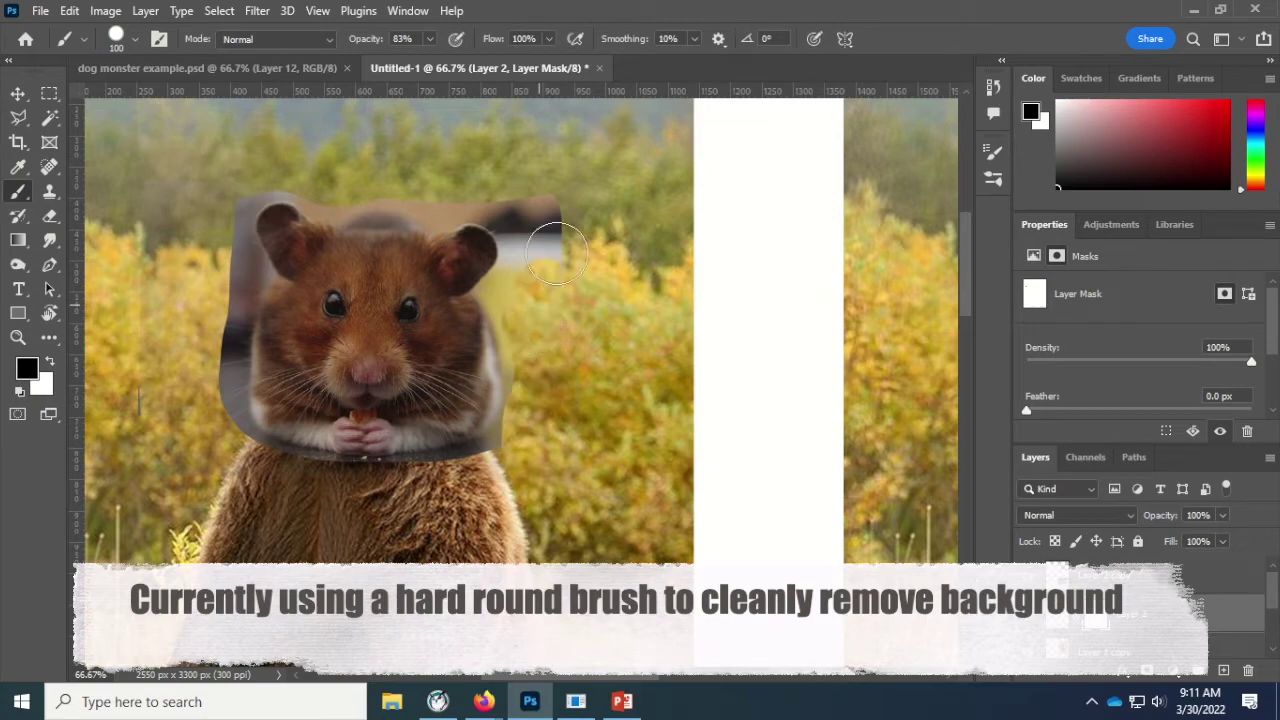
scroll(533, 337, up, 1)
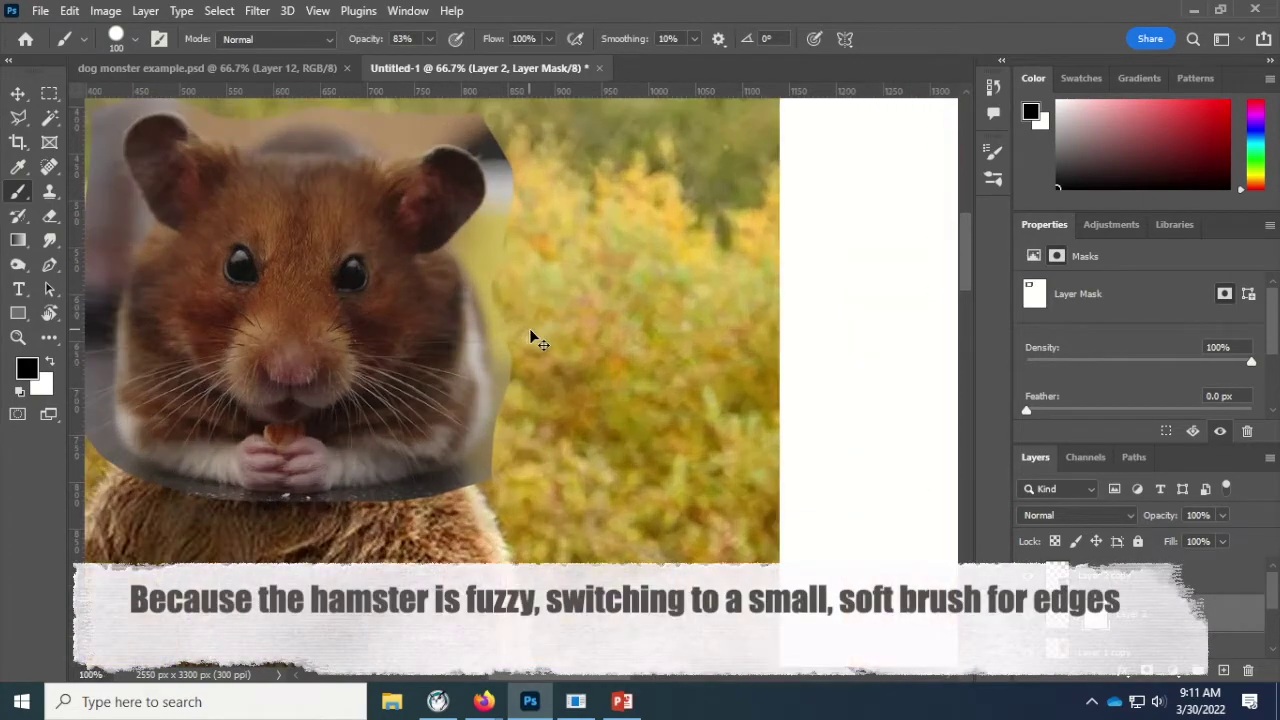
Step: With a smaller Soft Round brush, mask the hamster's cheek and paws to reveal bear fur
scroll(533, 337, up, 1)
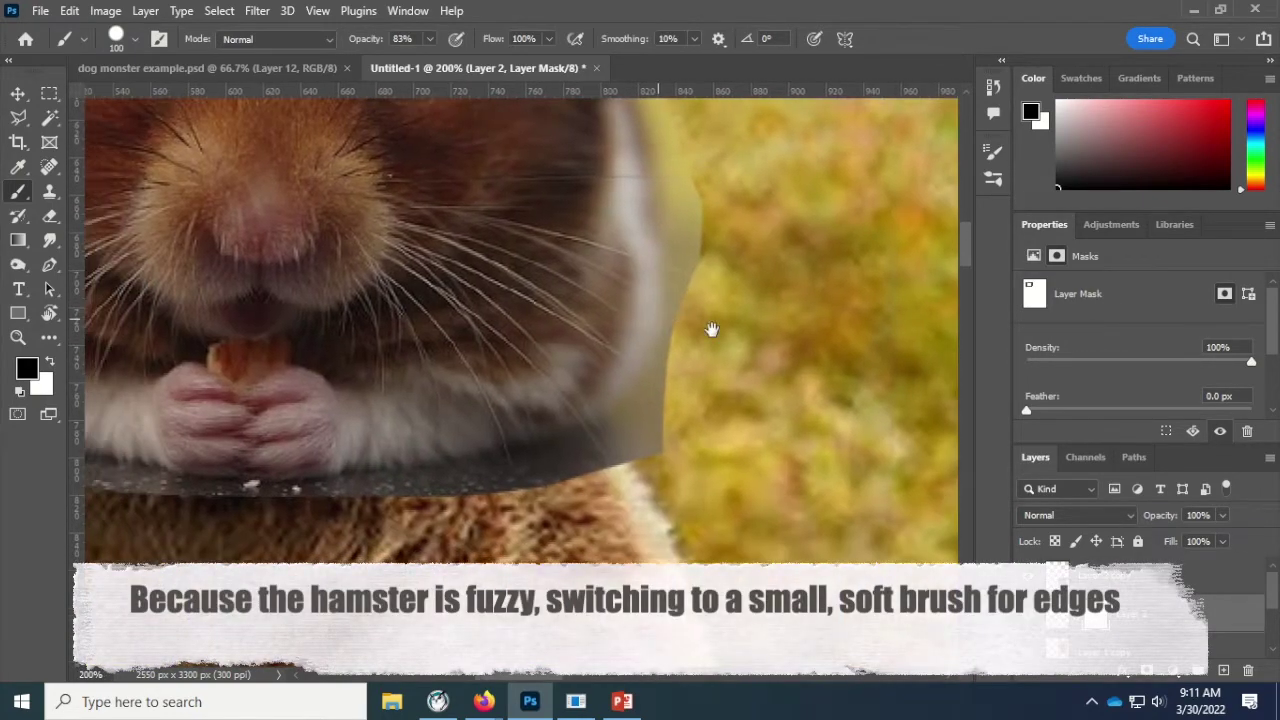
drag(485, 400, 720, 346)
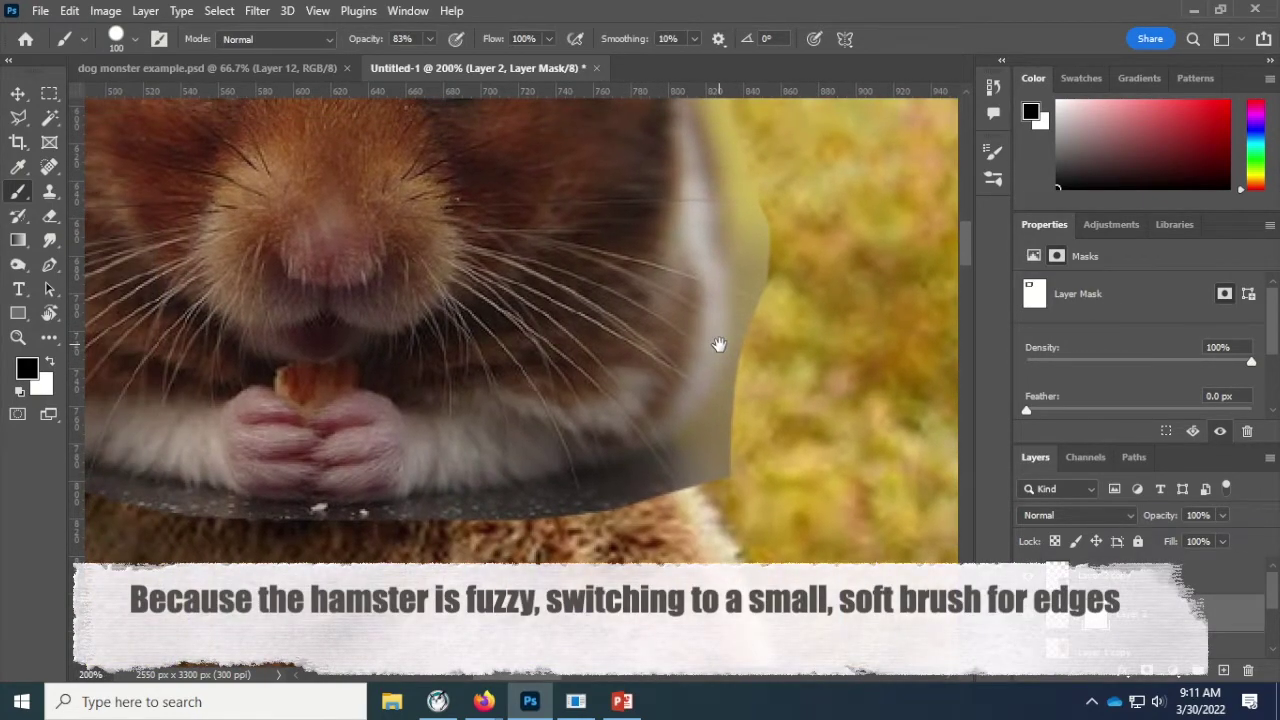
click(118, 38)
click(100, 284)
drag(657, 500, 598, 470)
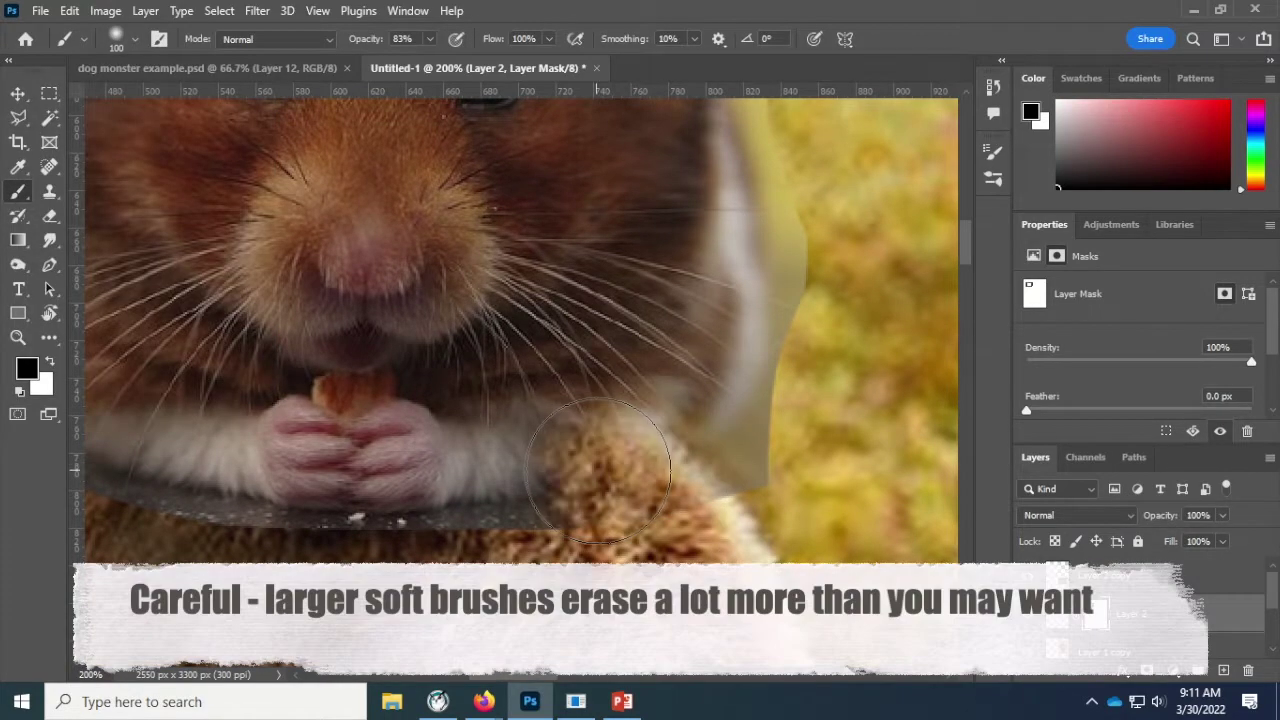
drag(698, 493, 701, 463)
key(bracketleft)
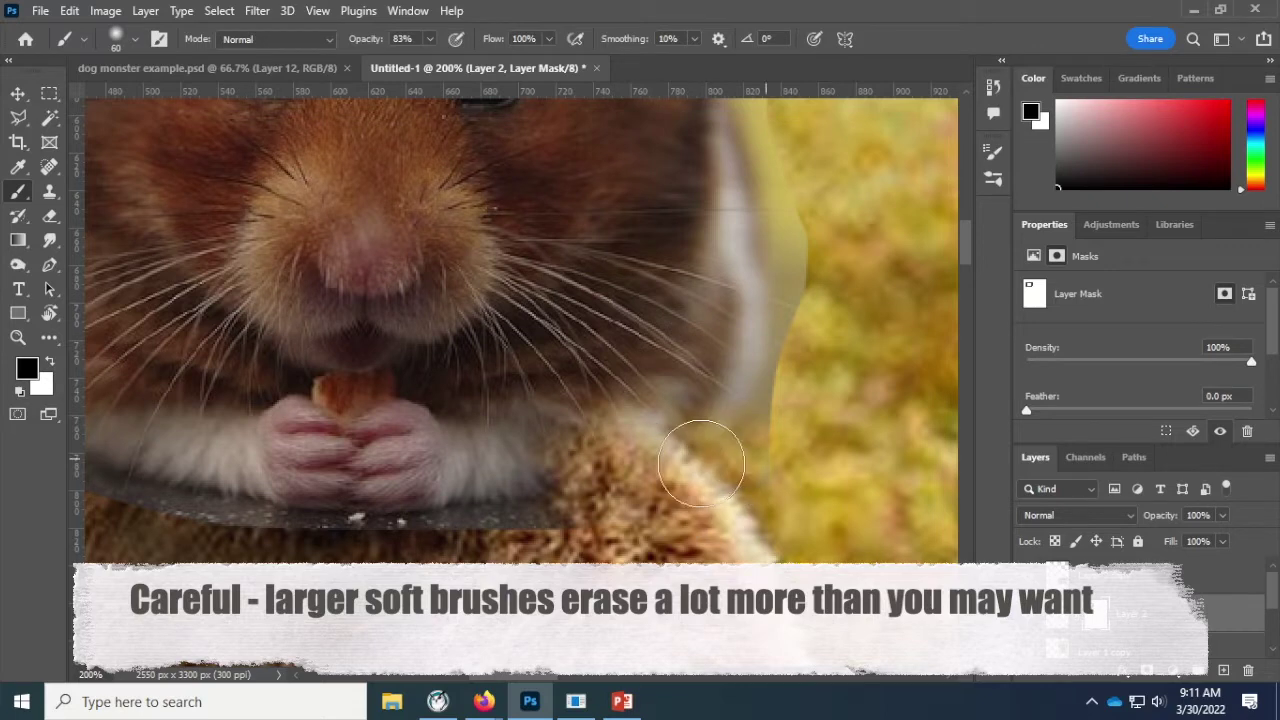
key(bracketleft)
key(bracketleft)
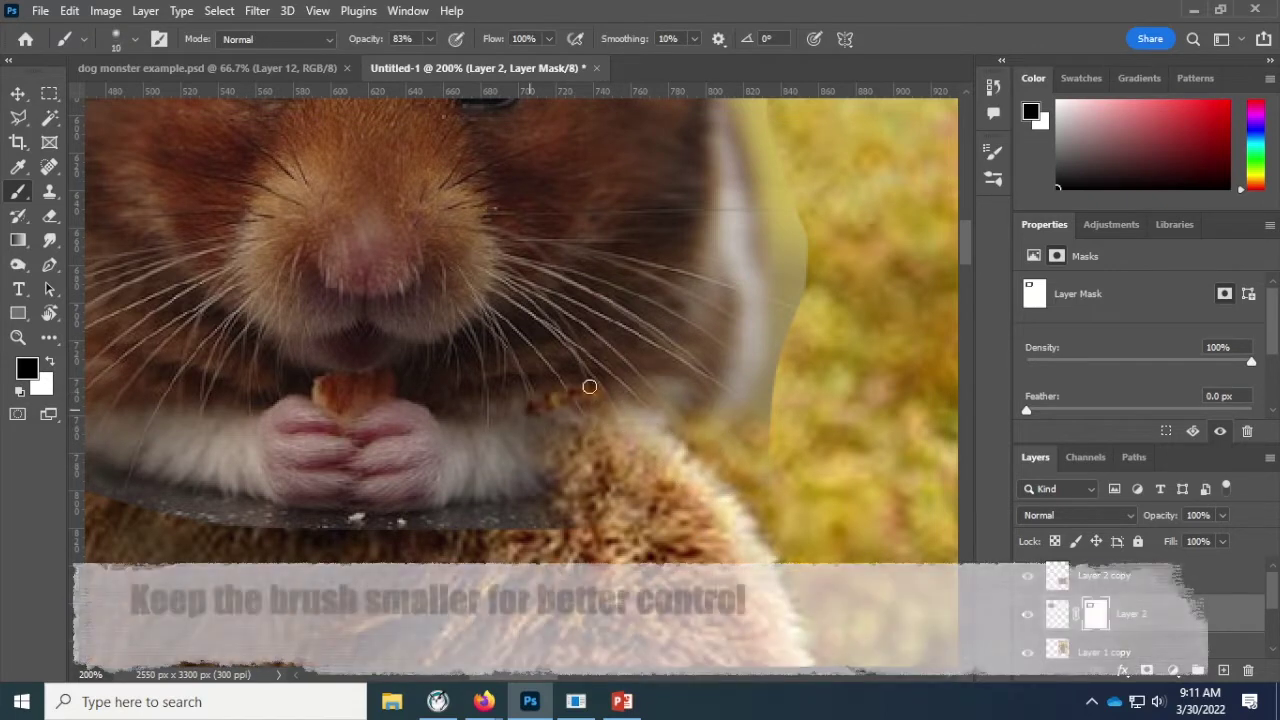
drag(594, 391, 546, 390)
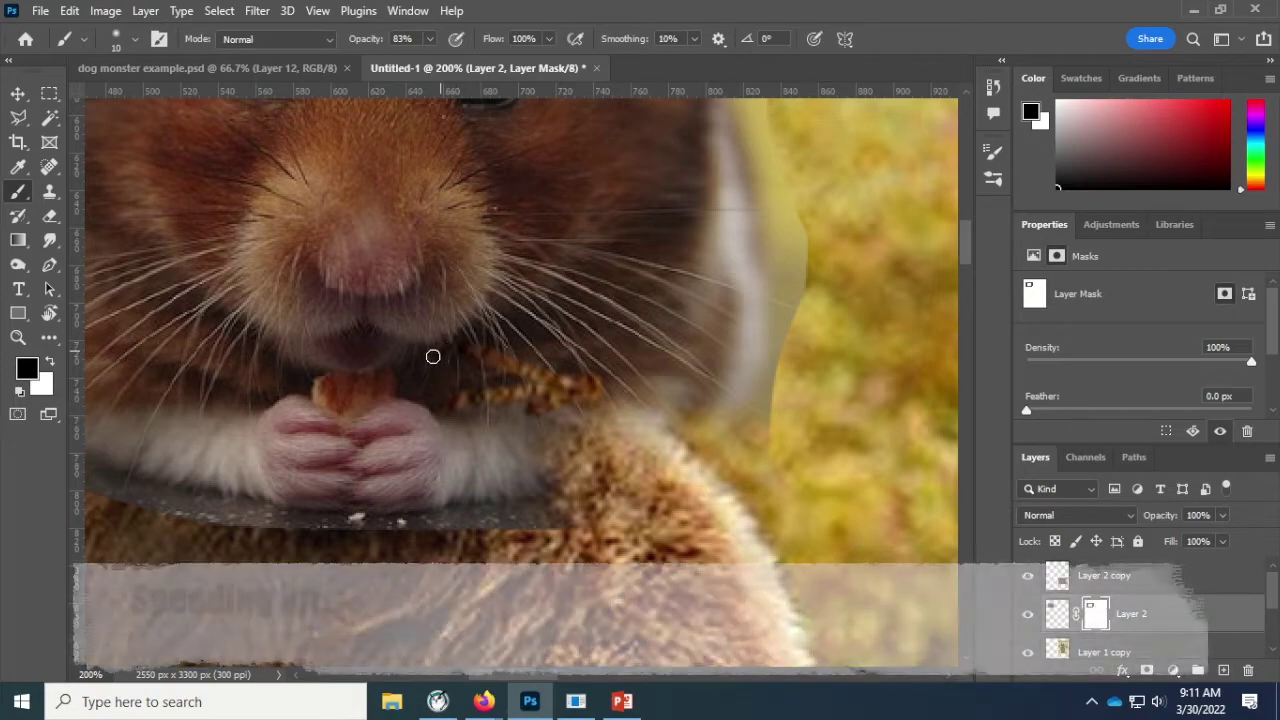
key(bracketright)
drag(295, 391, 333, 419)
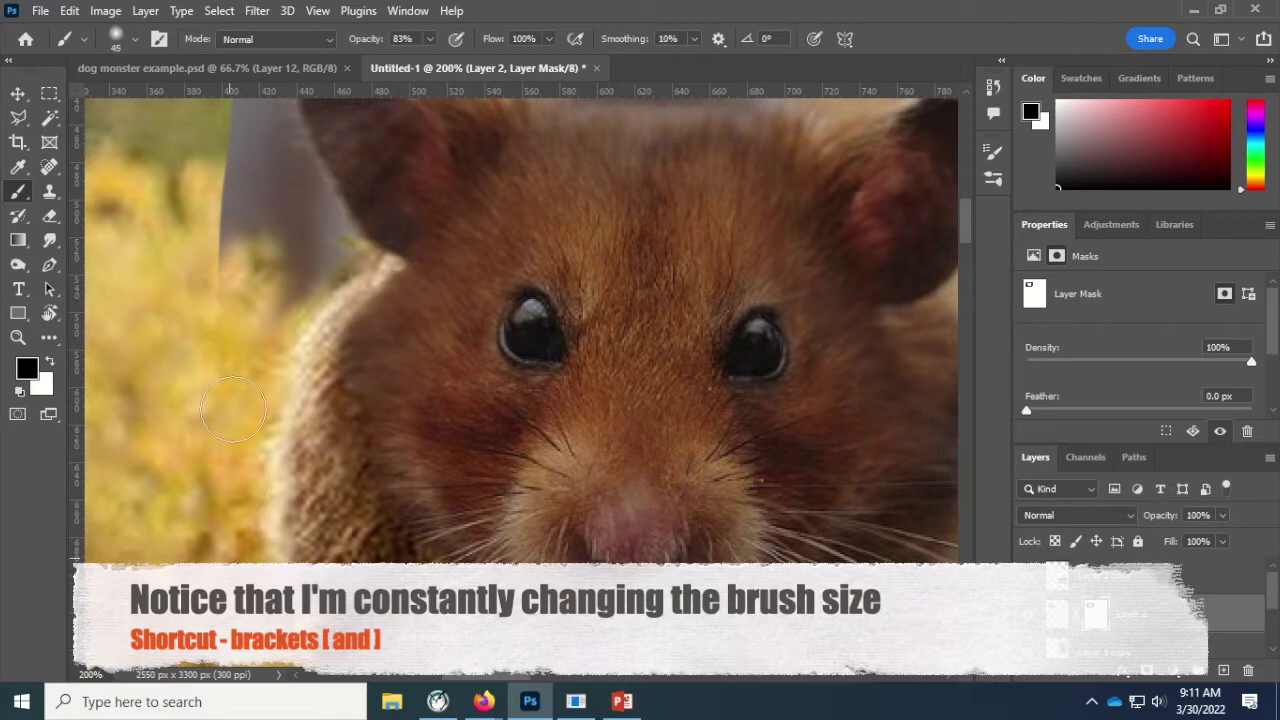
Step: Mask a straight edge along the ear, nudge the hamster head slightly left, and zoom out
key(bracketleft)
key(bracketleft)
key(bracketleft)
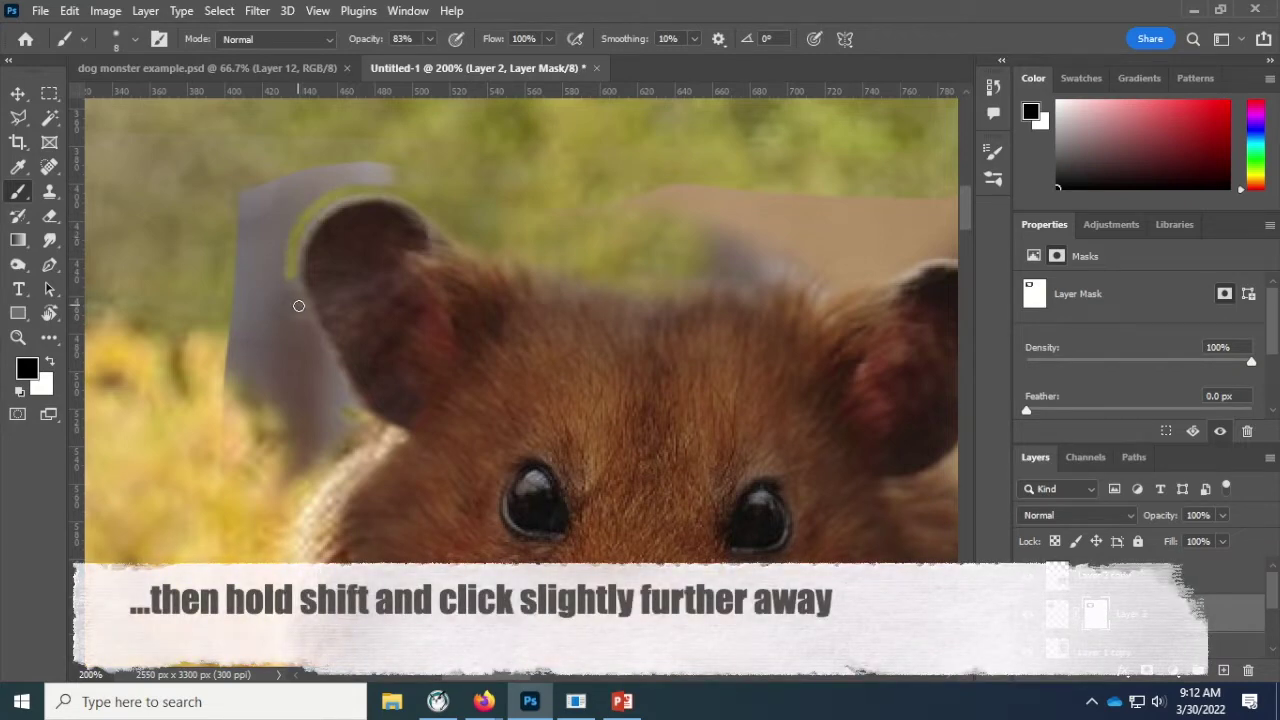
shift+click(314, 333)
shift+click(349, 391)
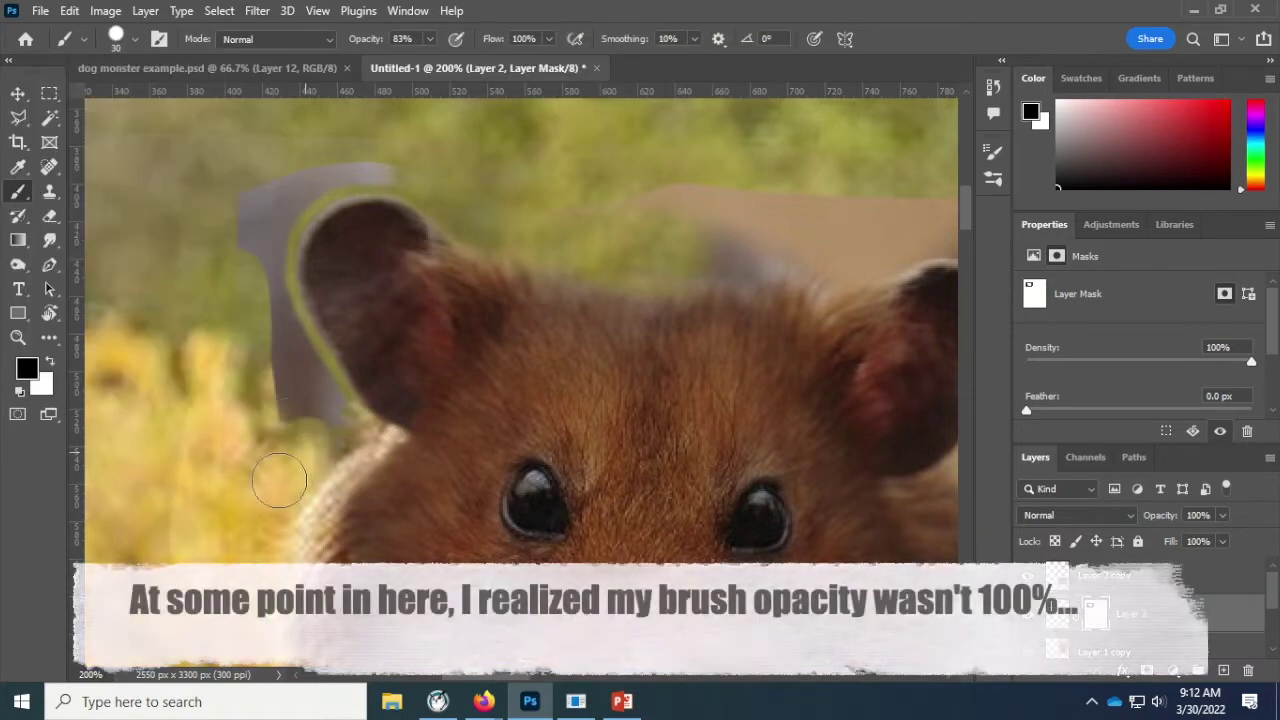
drag(121, 428, 401, 453)
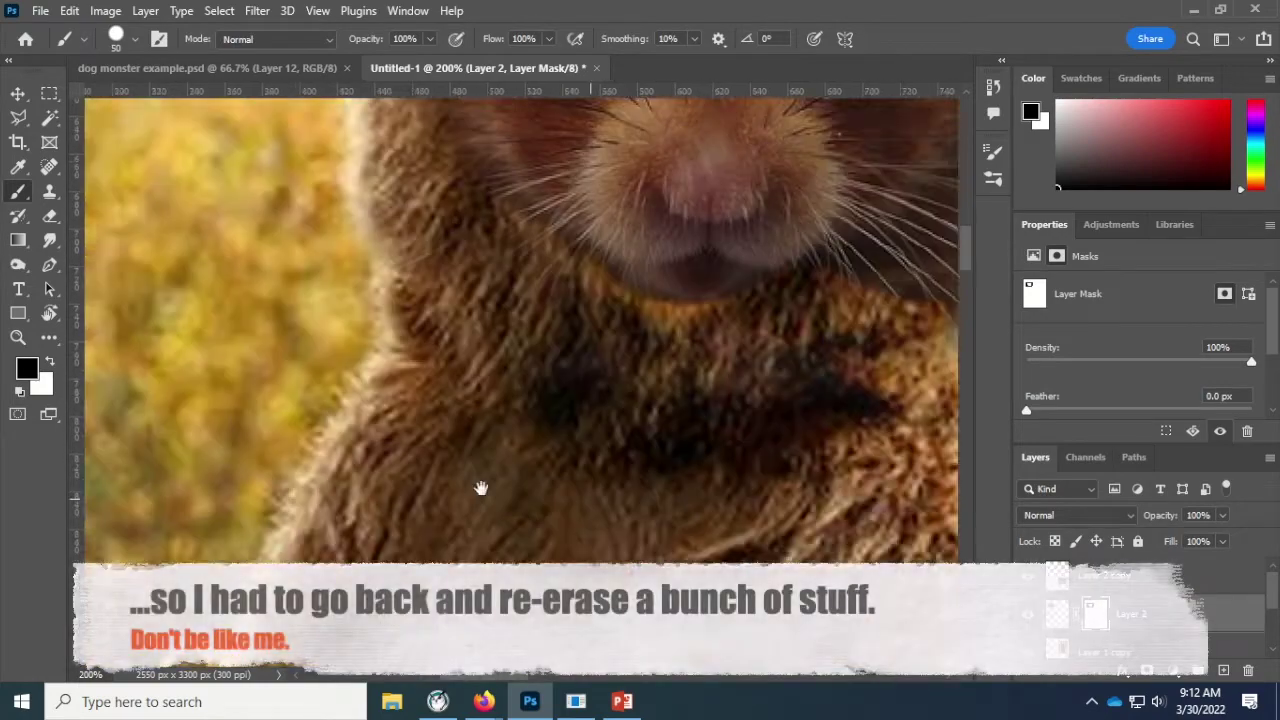
key(bracketright)
key(bracketright)
key(bracketright)
scroll(729, 329, up, 2)
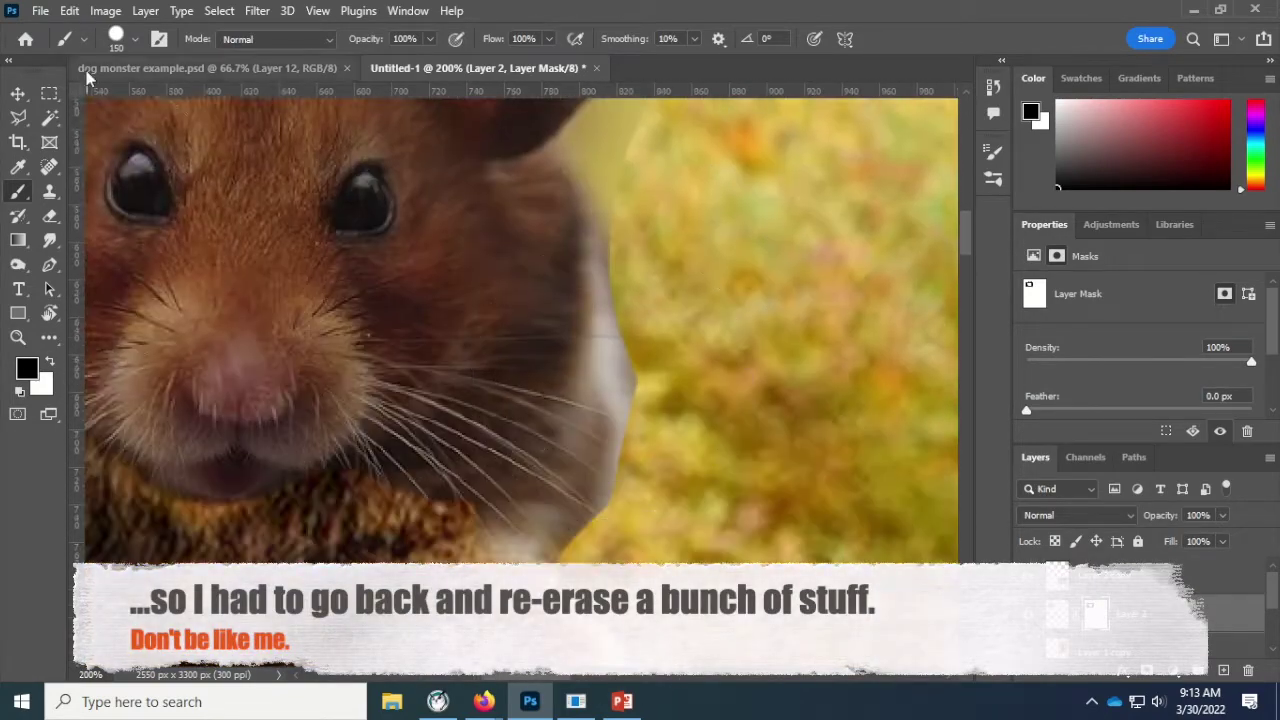
scroll(690, 420, up, 2)
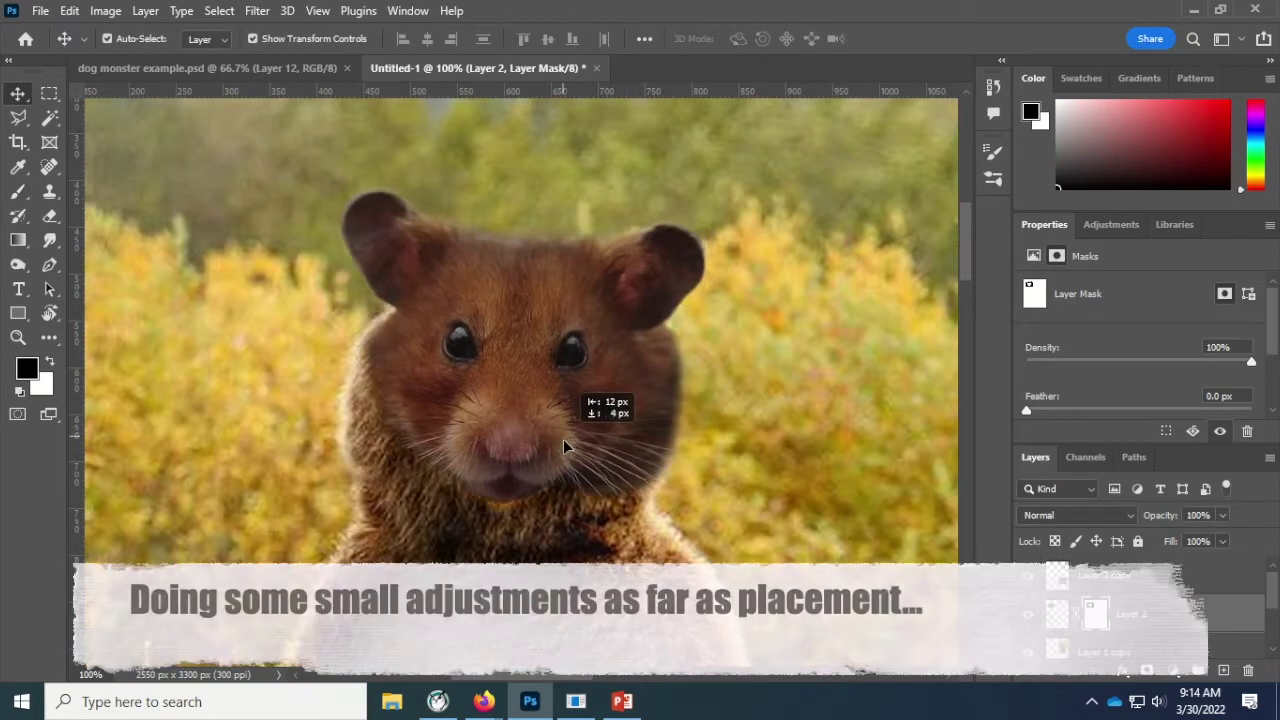
drag(563, 439, 555, 446)
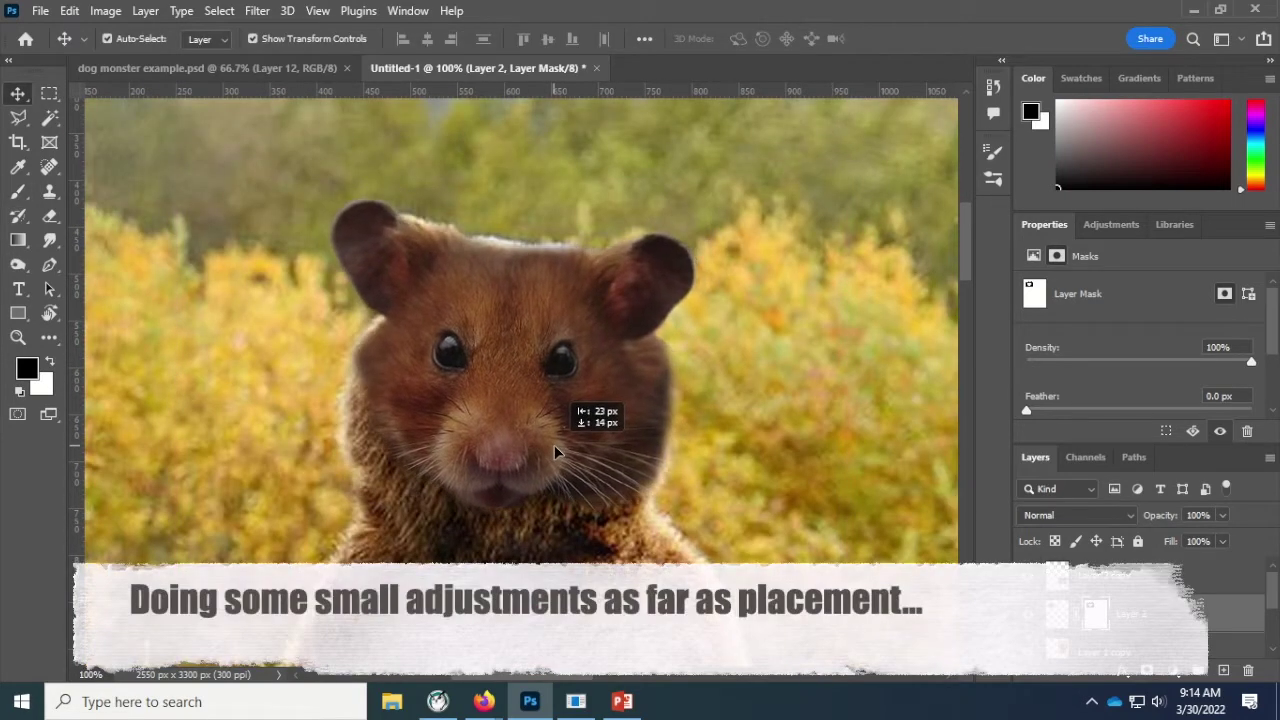
key(b)
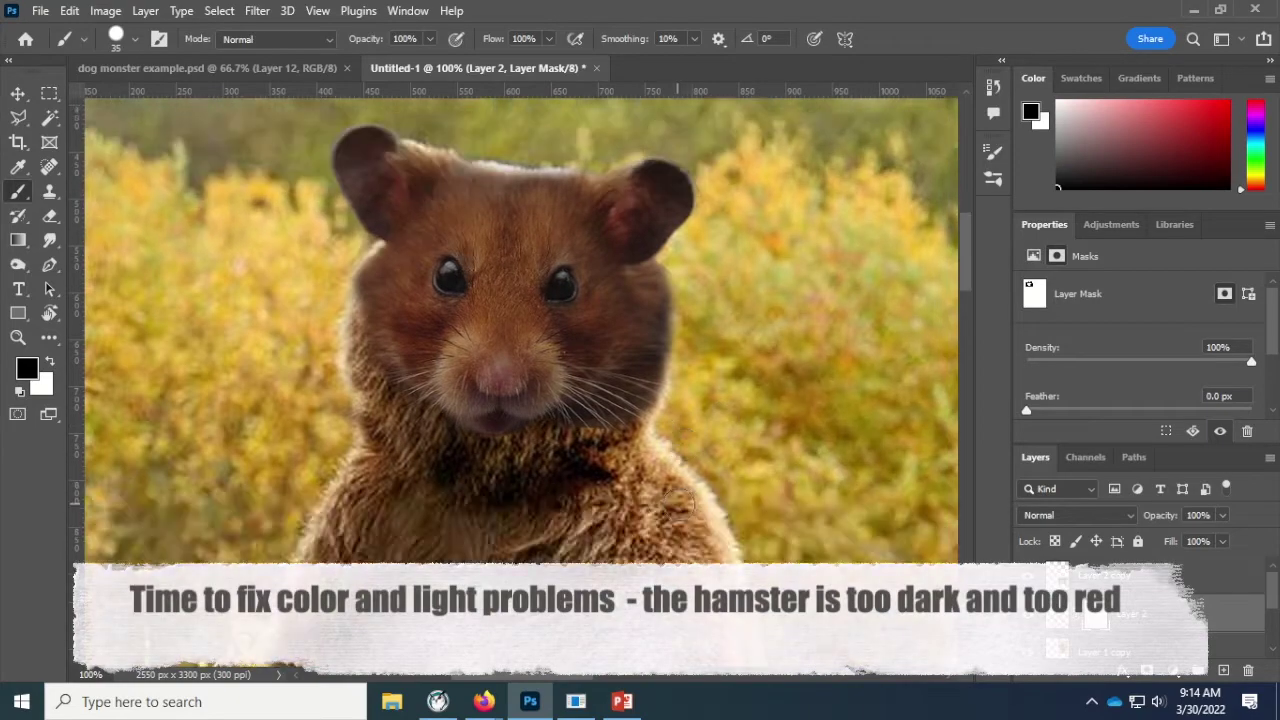
key(ctrl+minus)
click(1057, 614)
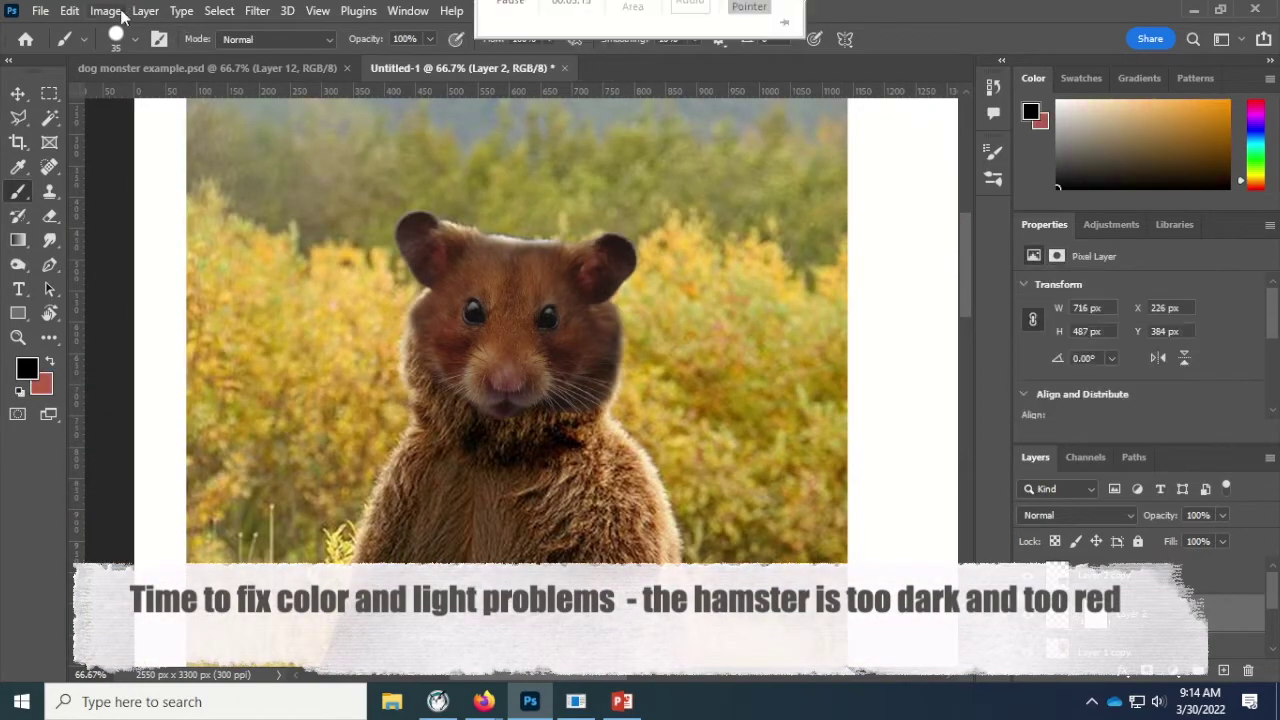
Step: Brighten the hamster head slightly with Brightness/Contrast
click(105, 10)
click(329, 57)
drag(965, 182, 989, 188)
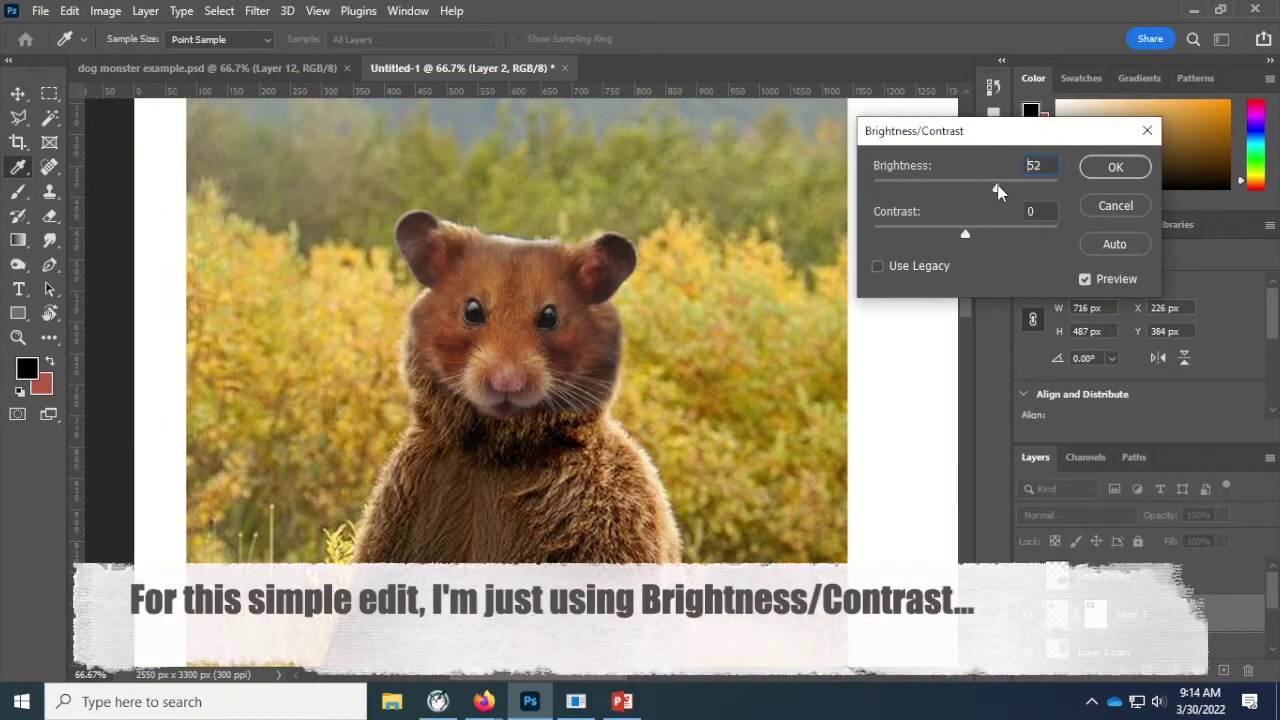
drag(987, 190, 993, 188)
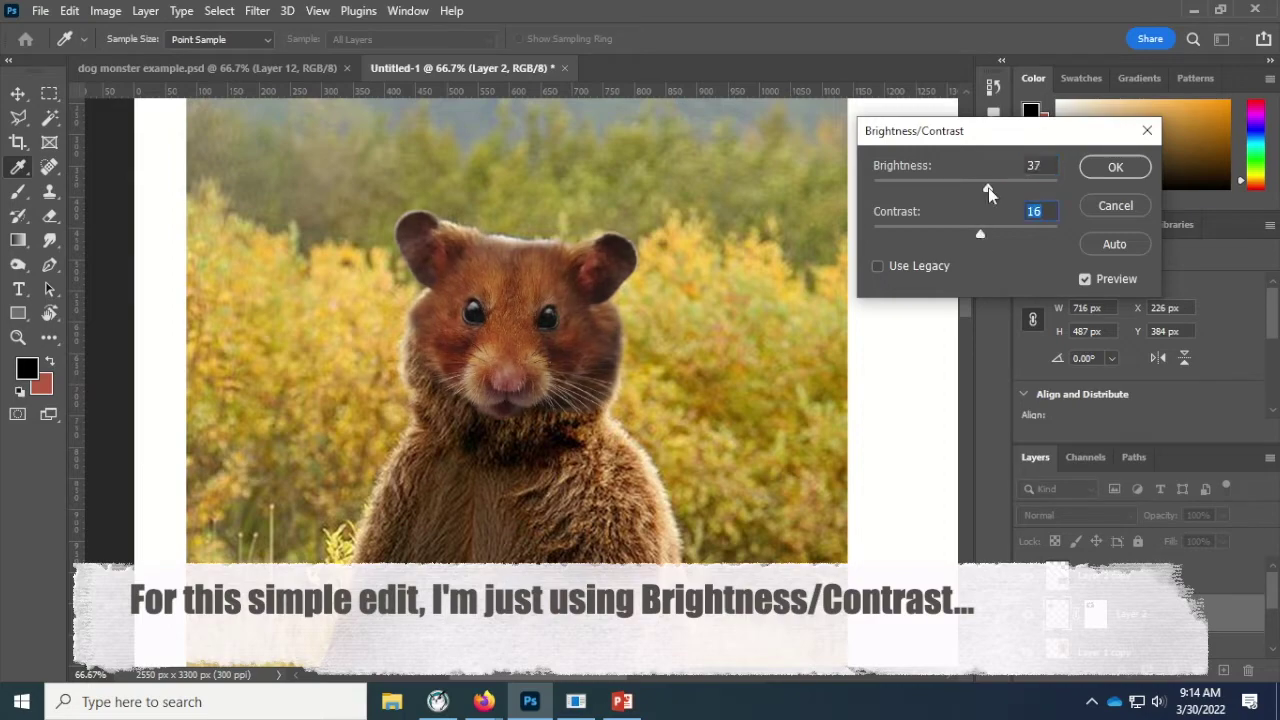
click(1114, 167)
key(b)
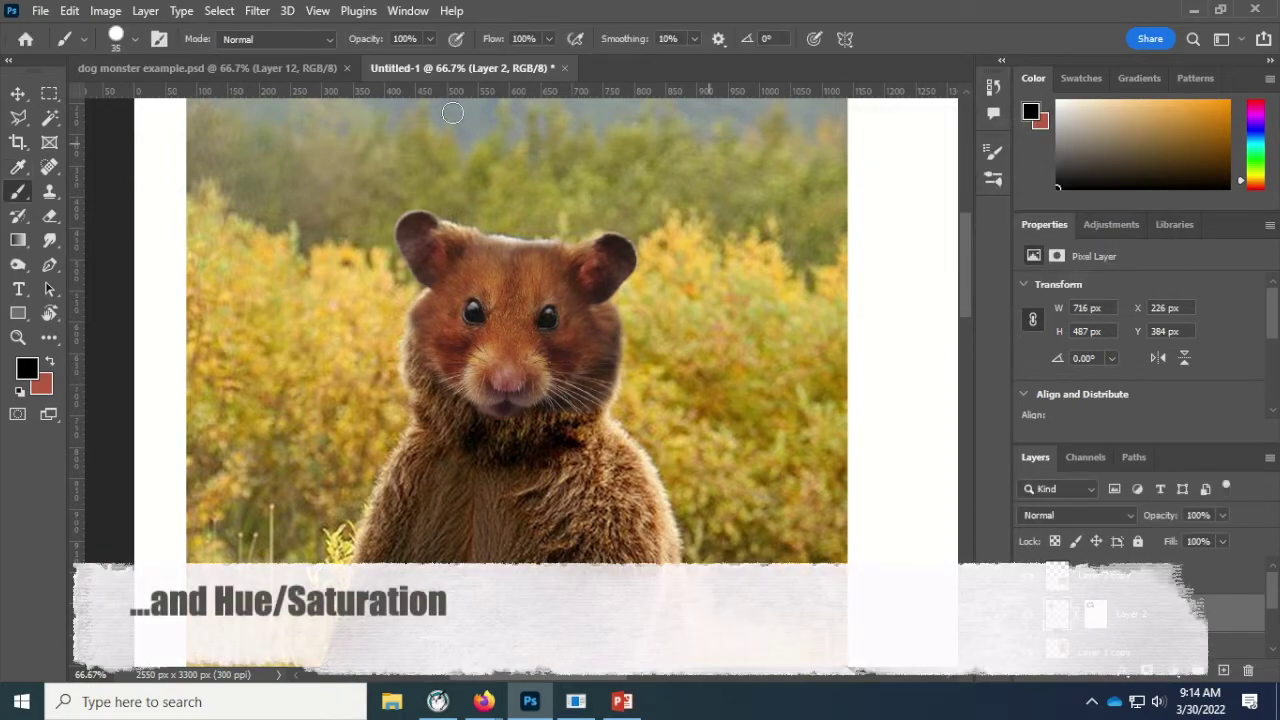
Step: Shift the hamster head's Hue by +7 with Hue/Saturation
click(145, 10)
click(355, 158)
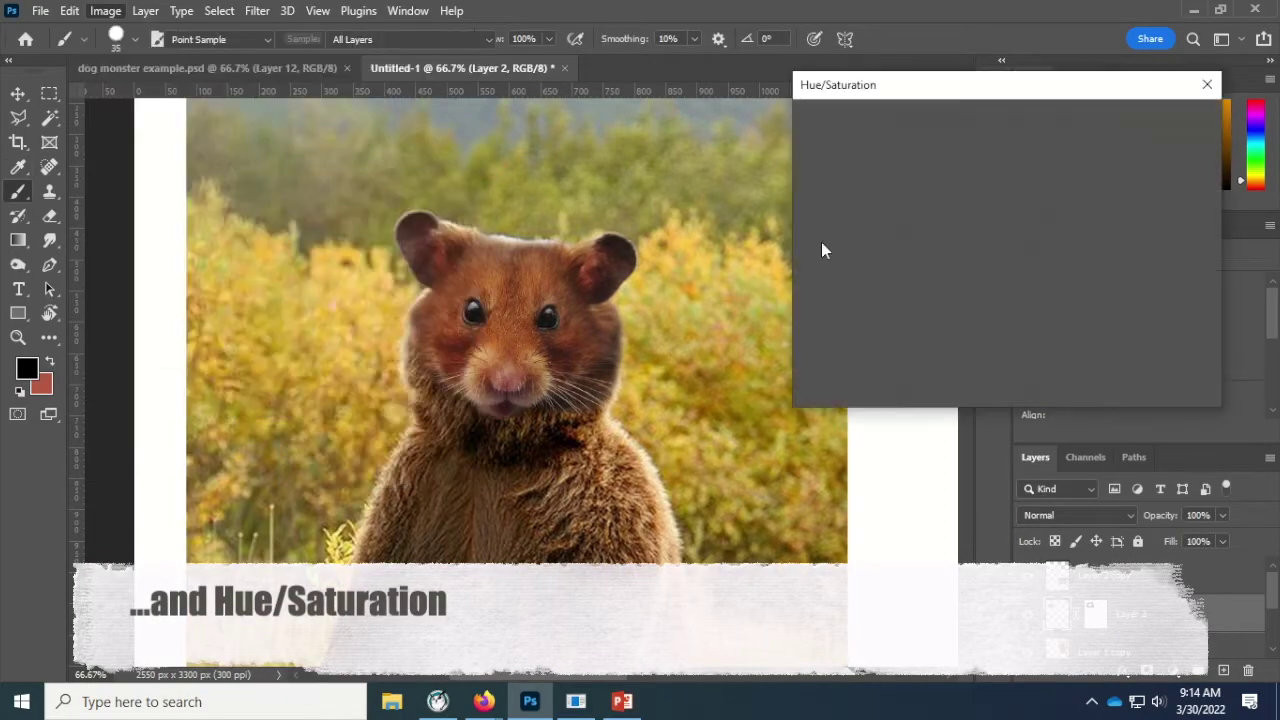
drag(962, 213, 969, 213)
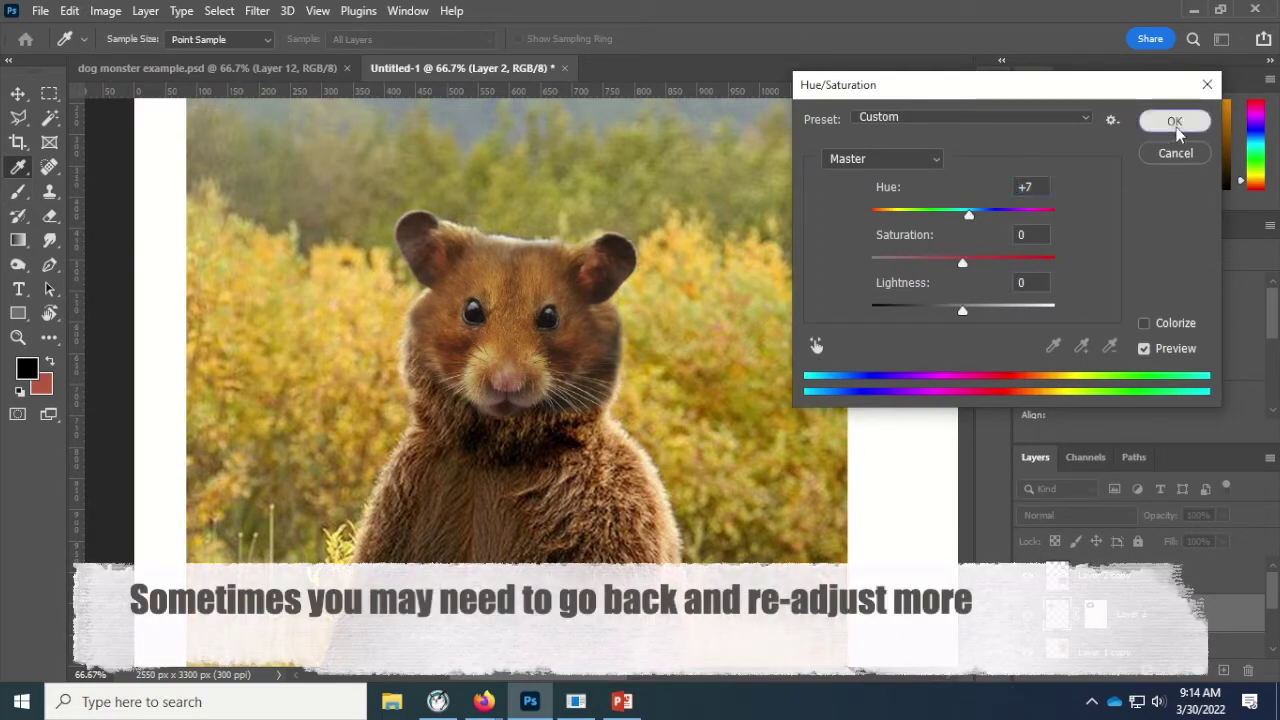
click(1174, 120)
Step: Nudge the hamster head's Contrast up slightly, then target Layer 2's mask
click(105, 10)
click(340, 57)
drag(976, 236, 980, 234)
click(1115, 167)
click(1095, 615)
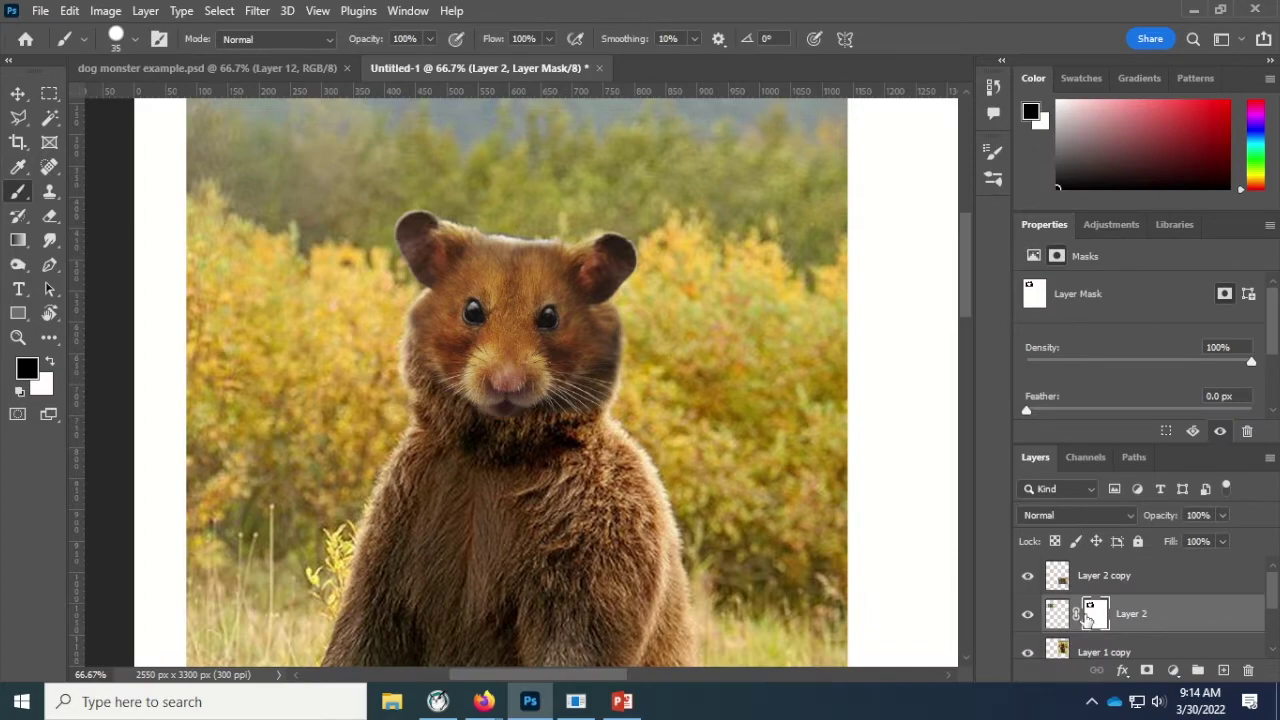
Step: Zoom in and, with a soft size-60 brush at about 58% opacity, partially hide the forehead fur
key(ctrl+plus)
key(ctrl+plus)
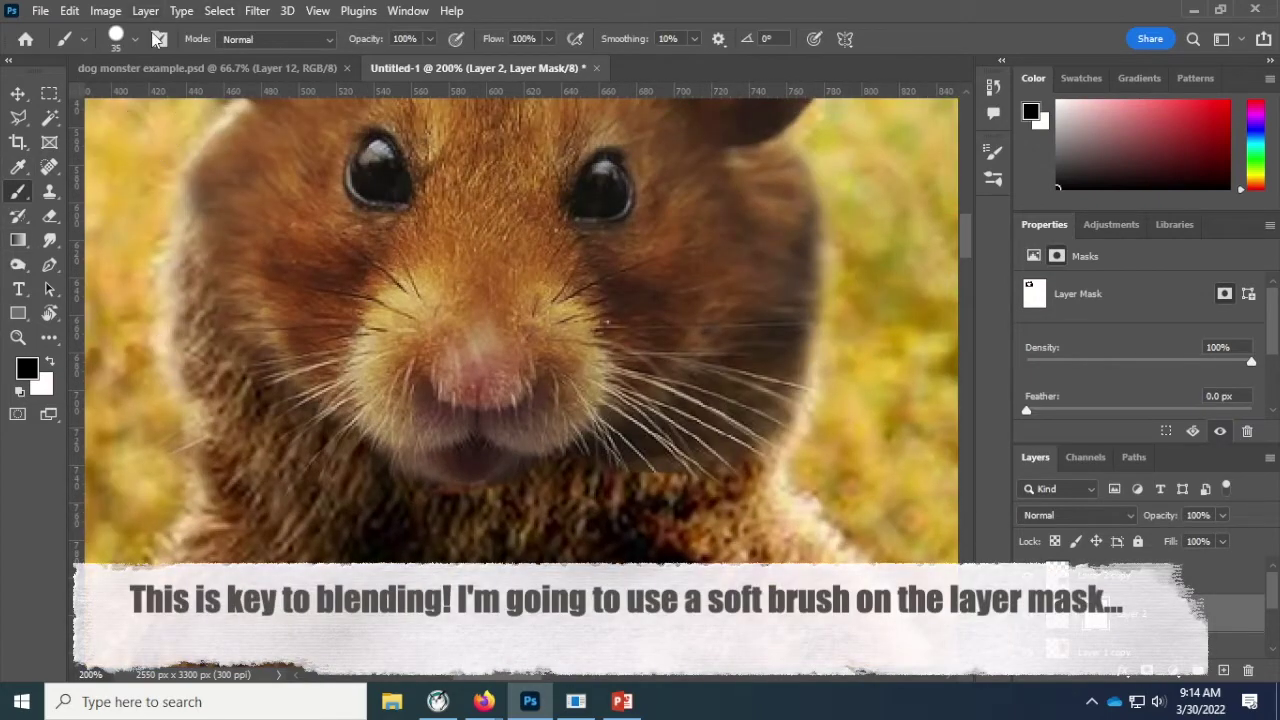
click(134, 40)
click(424, 40)
drag(409, 53, 393, 60)
scroll(451, 320, up, 2)
scroll(471, 320, up, 3)
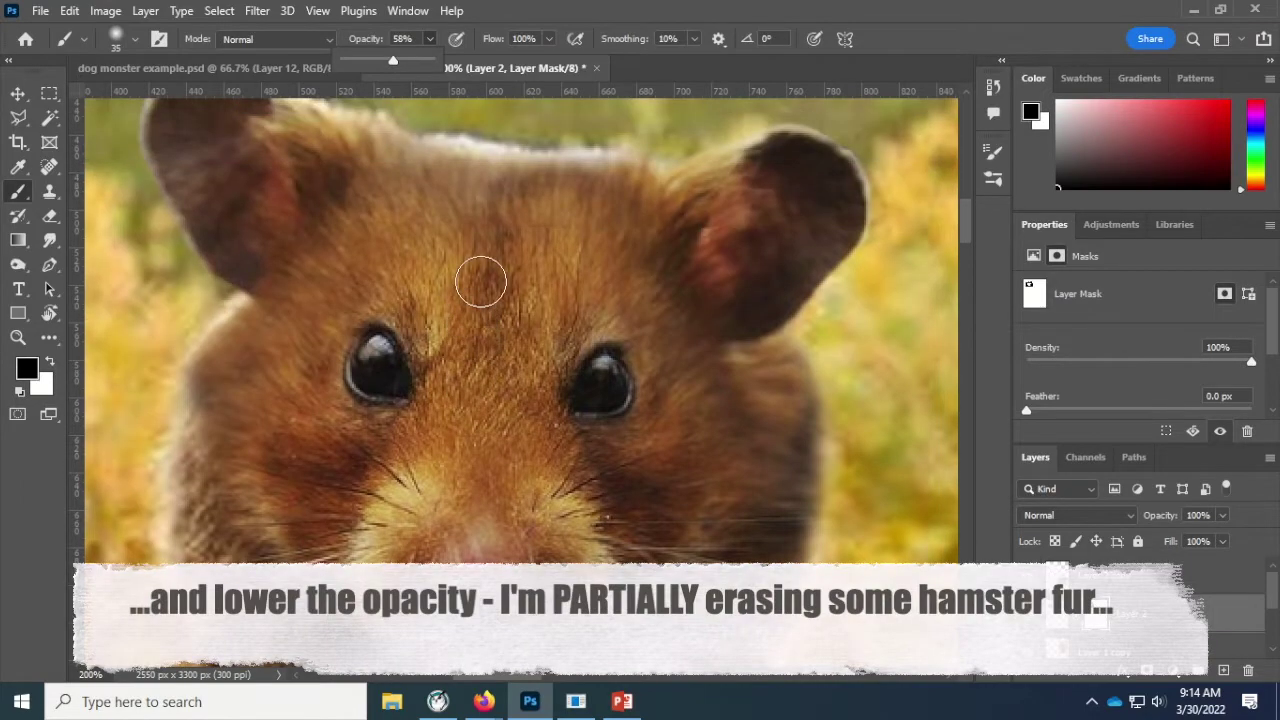
key(bracketright)
mouse_move(481, 286)
mouse_down()
mouse_move(423, 214)
mouse_move(480, 277)
mouse_up()
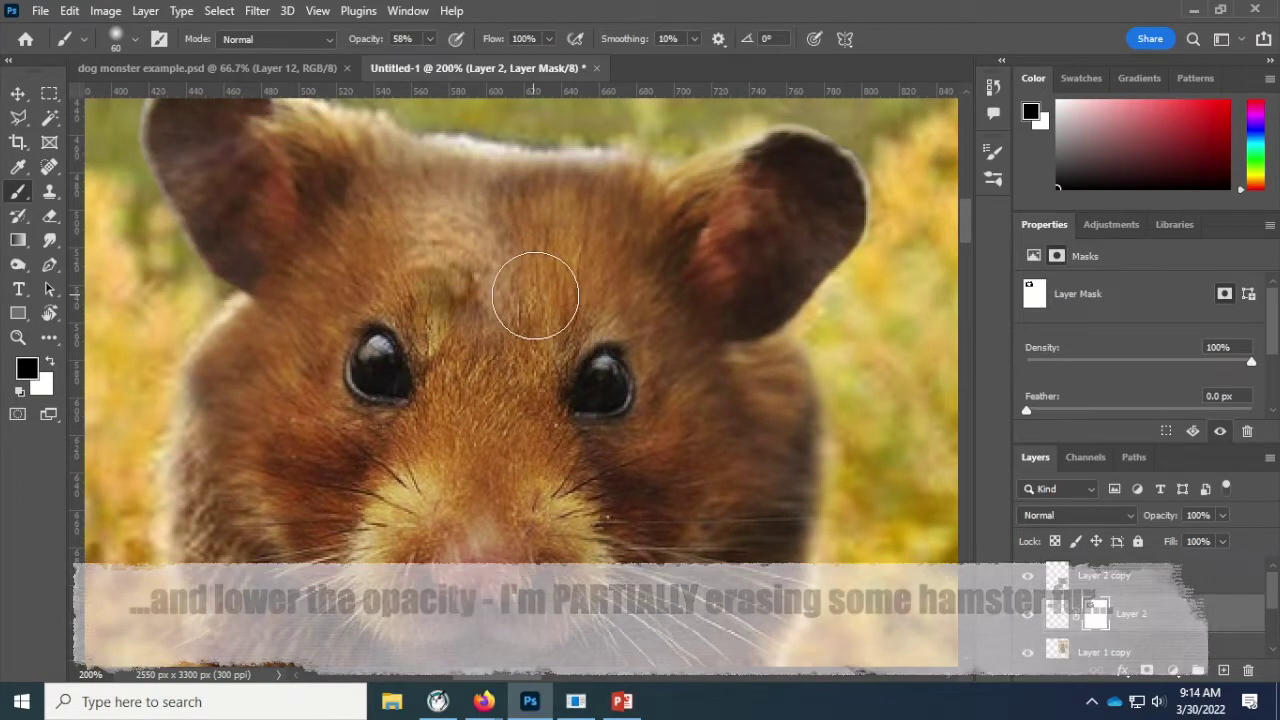
Step: At 37% brush opacity, fade the forehead, between-eye, nose and right-cheek fur, then zoom to 100%
drag(414, 61, 411, 61)
mouse_move(486, 257)
mouse_down()
mouse_move(486, 243)
mouse_move(549, 223)
mouse_move(385, 194)
mouse_move(271, 334)
mouse_move(240, 415)
mouse_up()
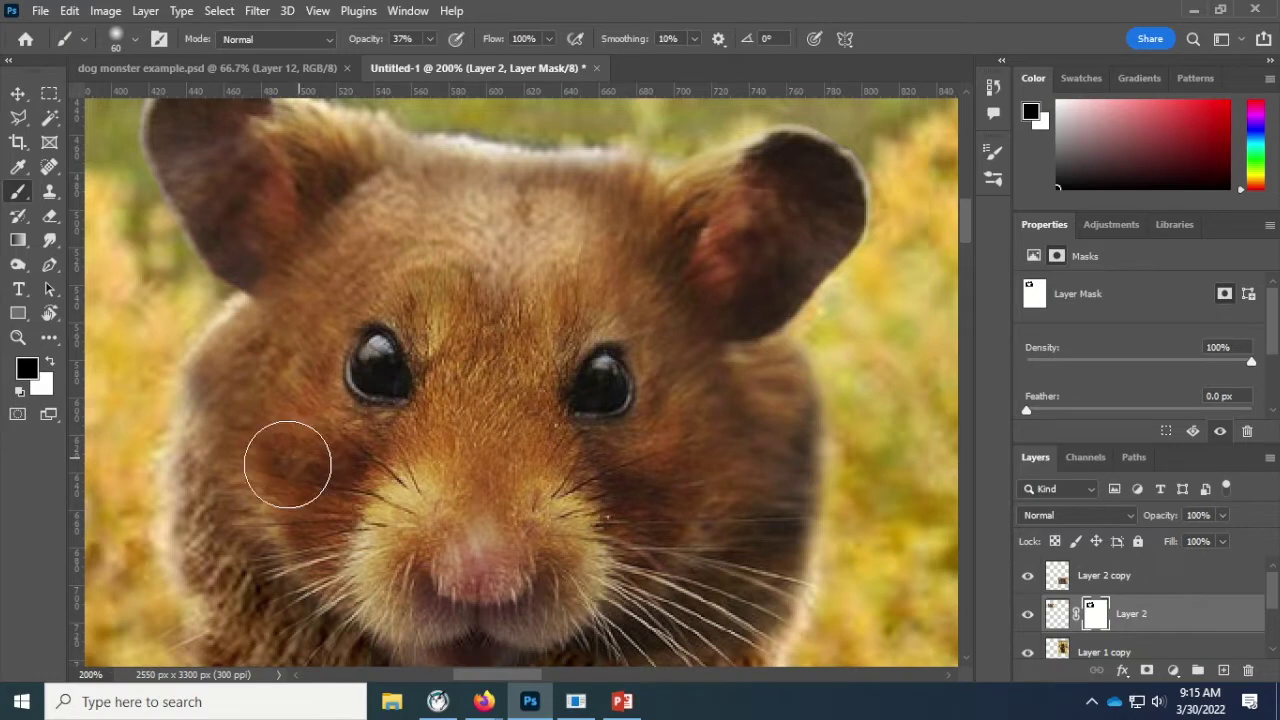
drag(364, 443, 476, 386)
drag(492, 440, 461, 413)
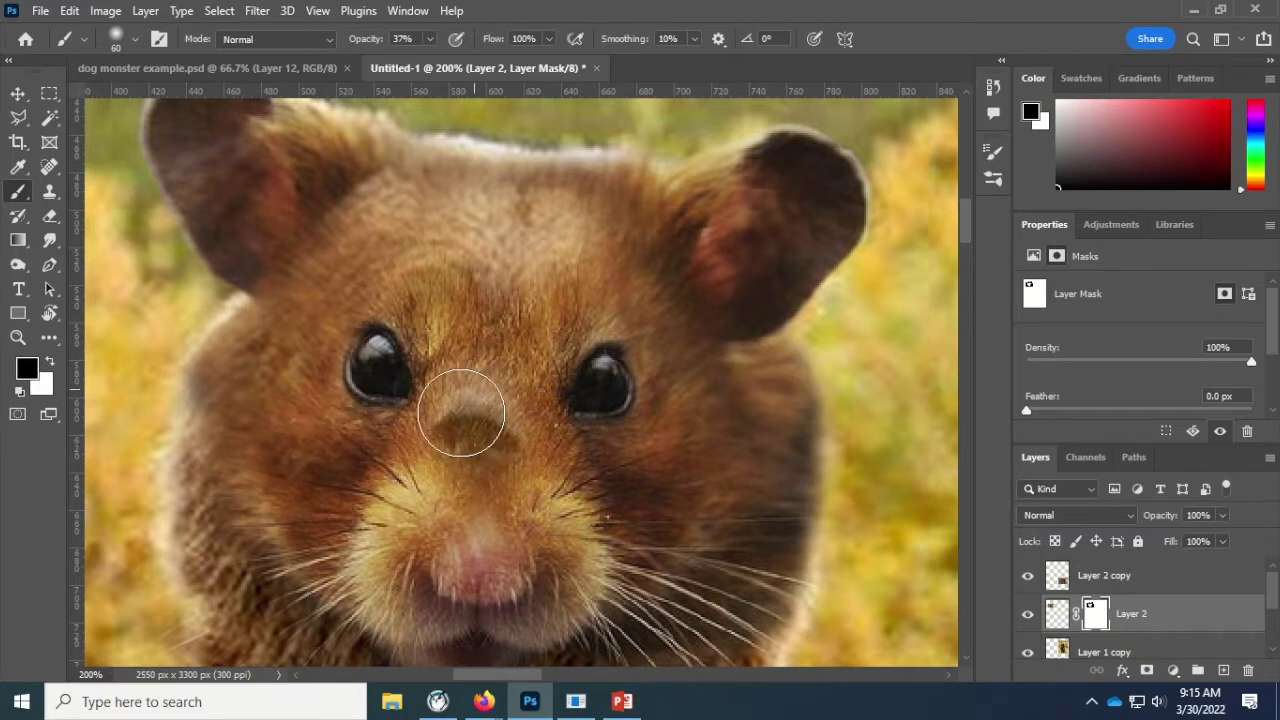
drag(491, 461, 452, 398)
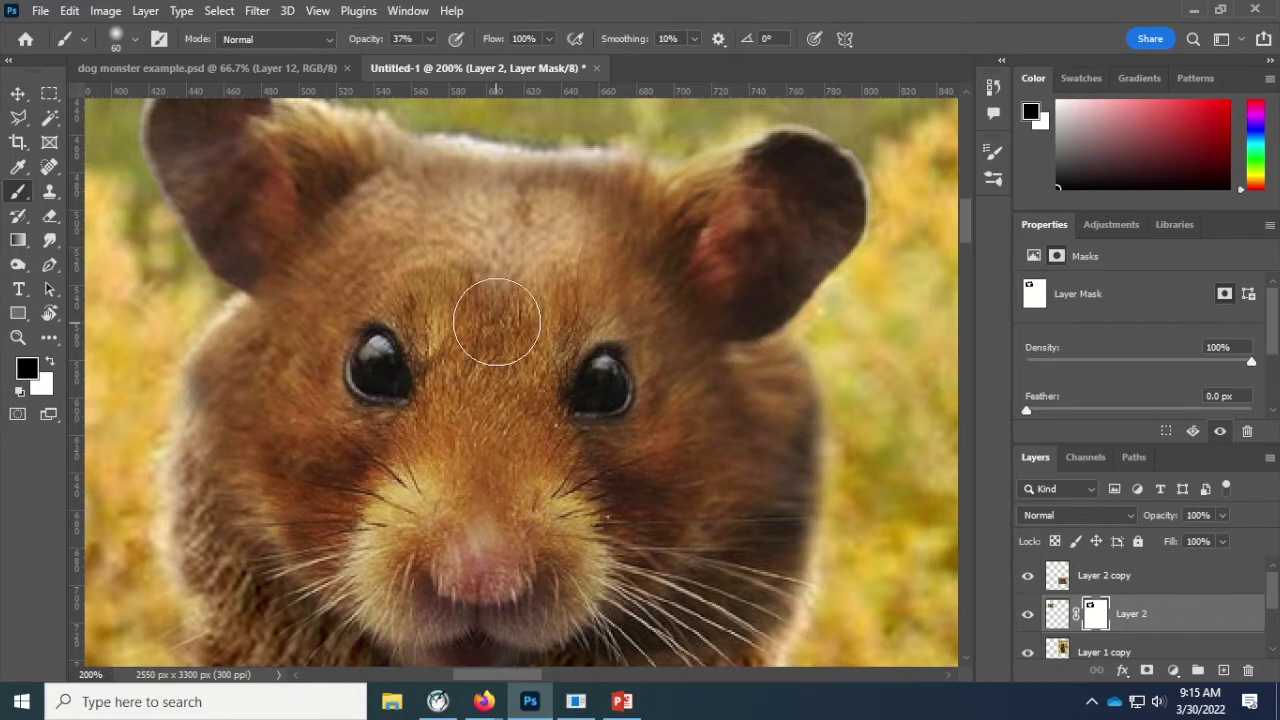
drag(627, 242, 783, 449)
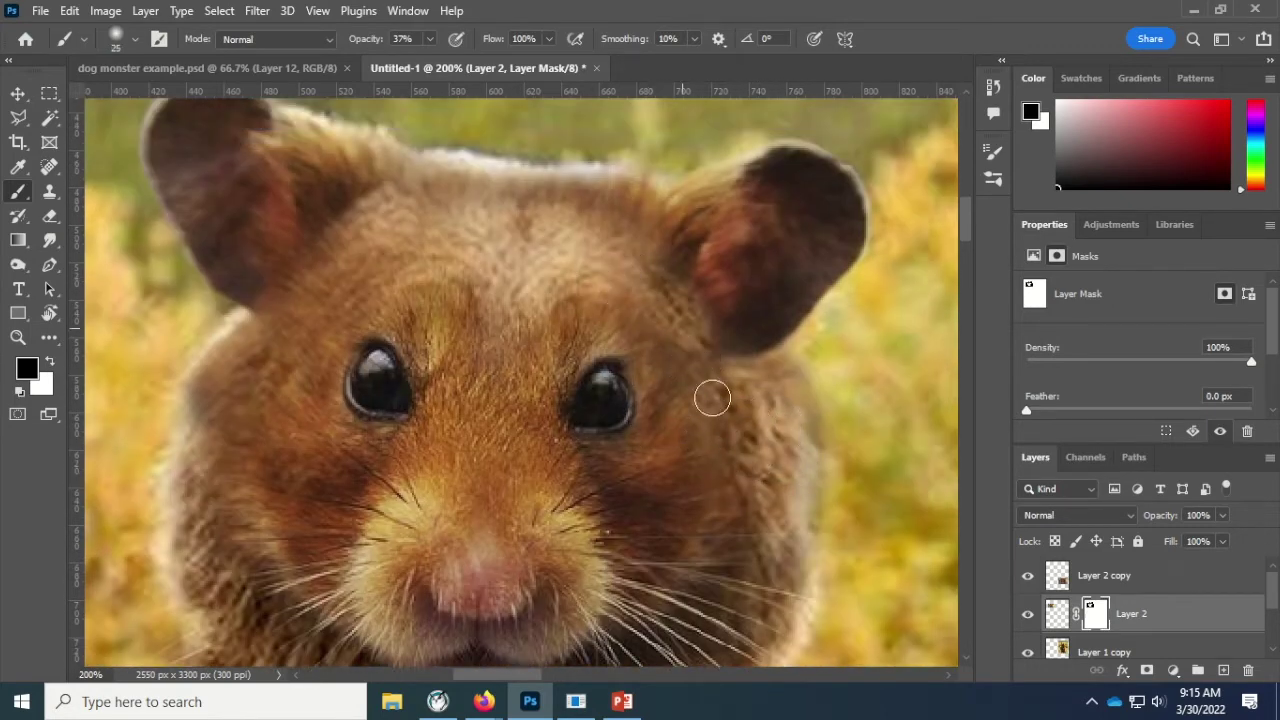
scroll(711, 397, down, 3)
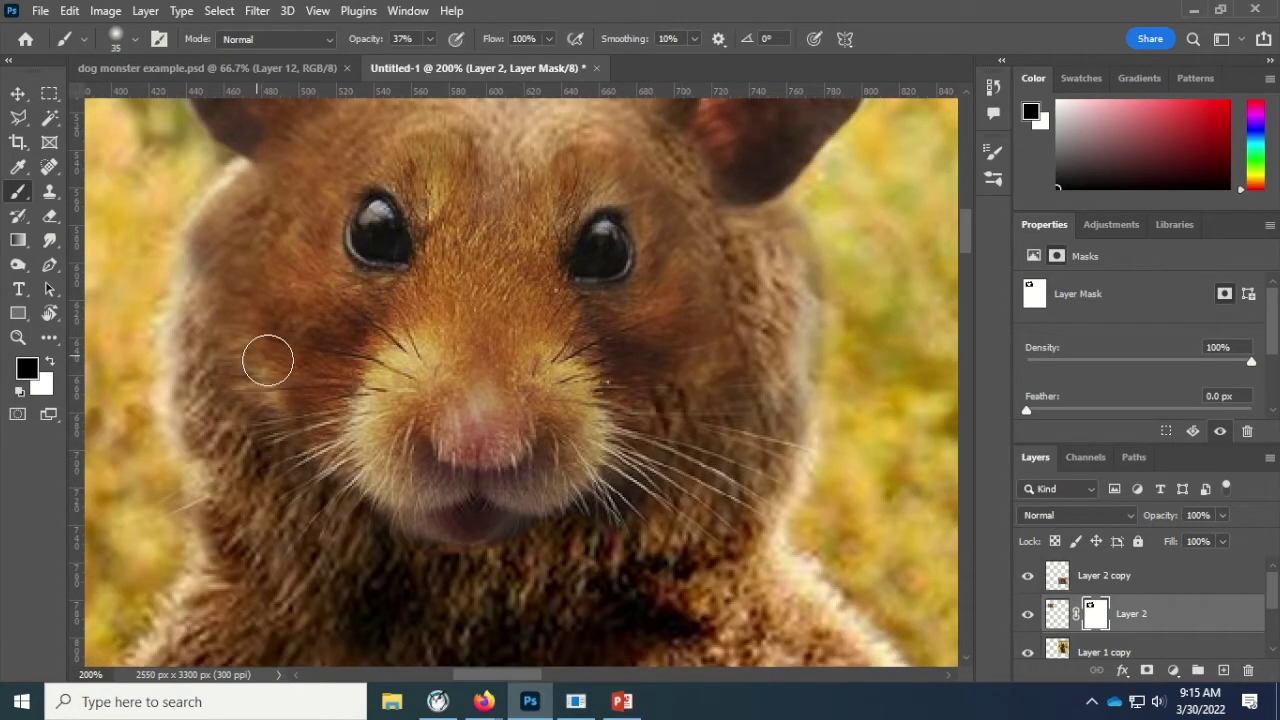
scroll(486, 400, up, 1)
scroll(540, 560, down, 2)
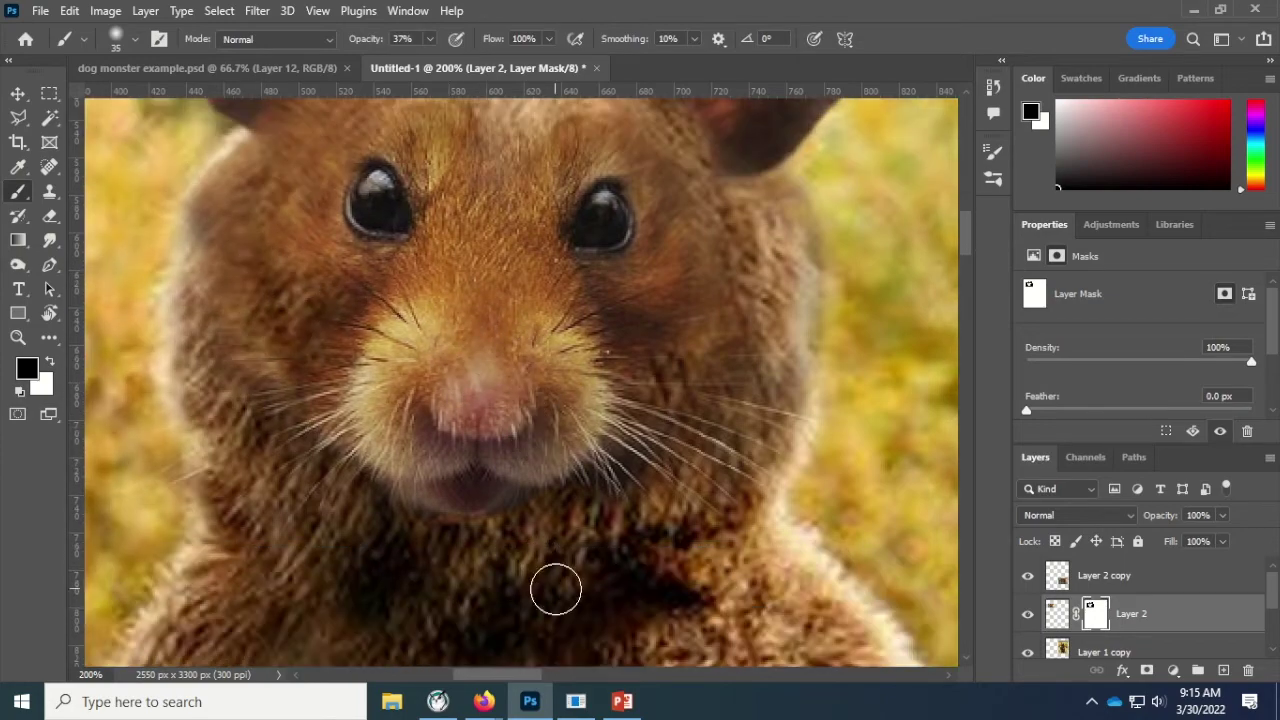
key(ctrl+1)
Step: Apply a gentle Warp to Layer 2, bending the hamster's lower face onto the bear
key(v)
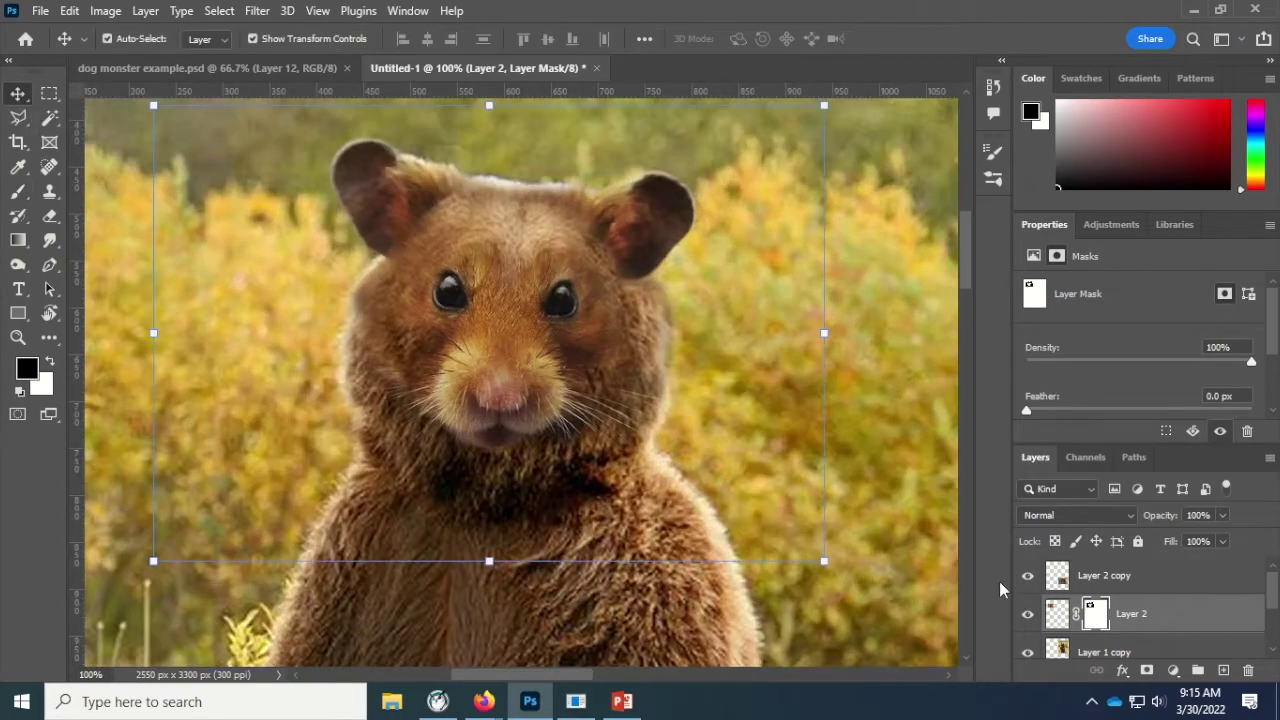
click(1057, 613)
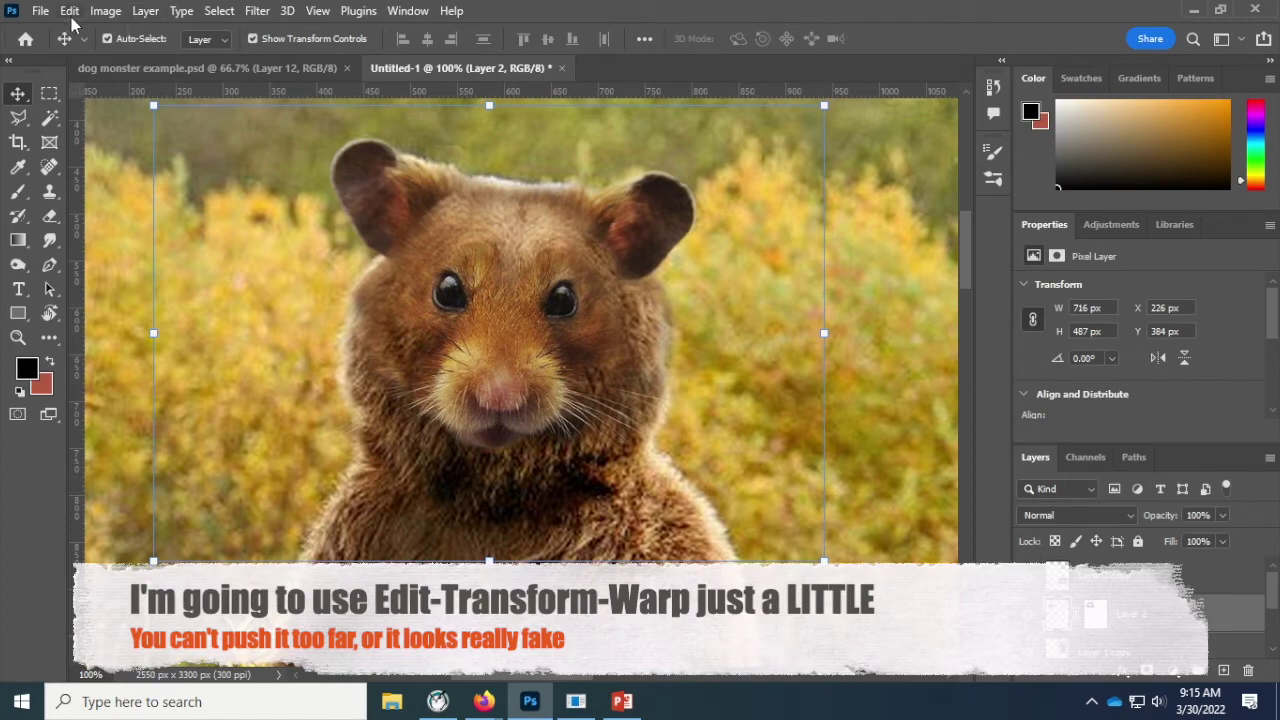
click(69, 11)
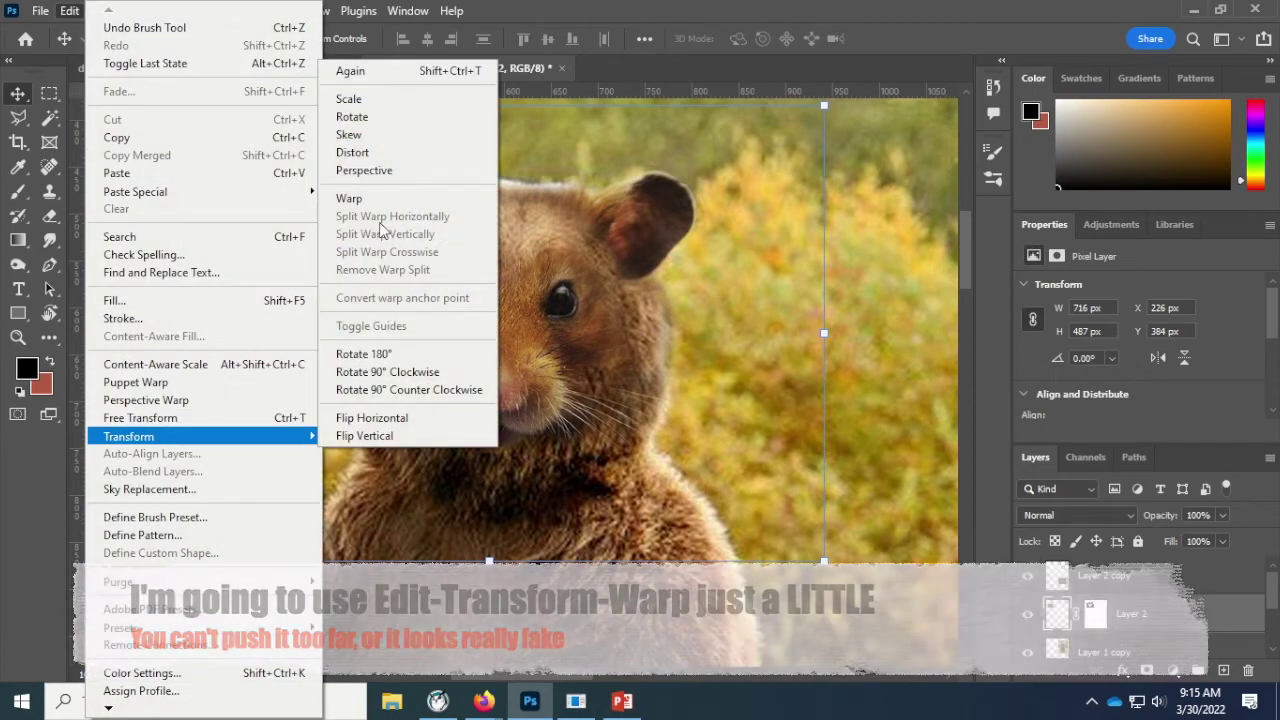
click(349, 198)
mouse_move(598, 451)
mouse_down()
mouse_move(606, 468)
mouse_move(474, 489)
mouse_up()
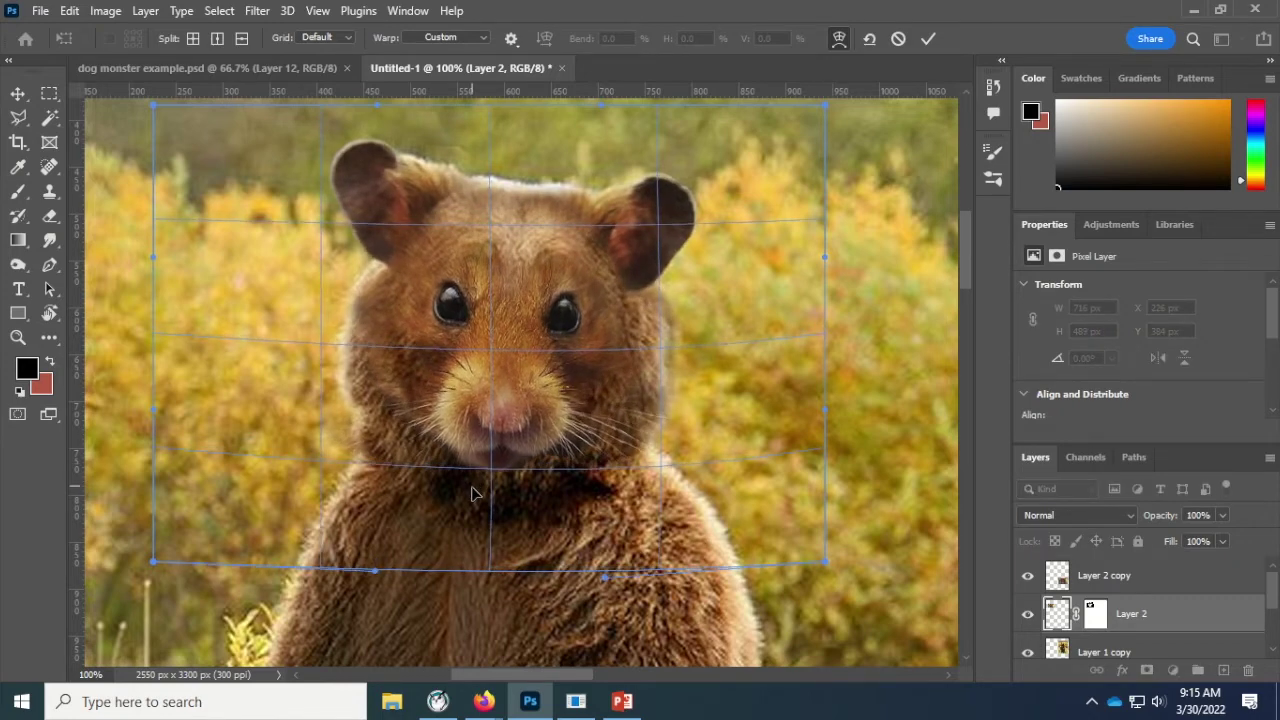
click(625, 488)
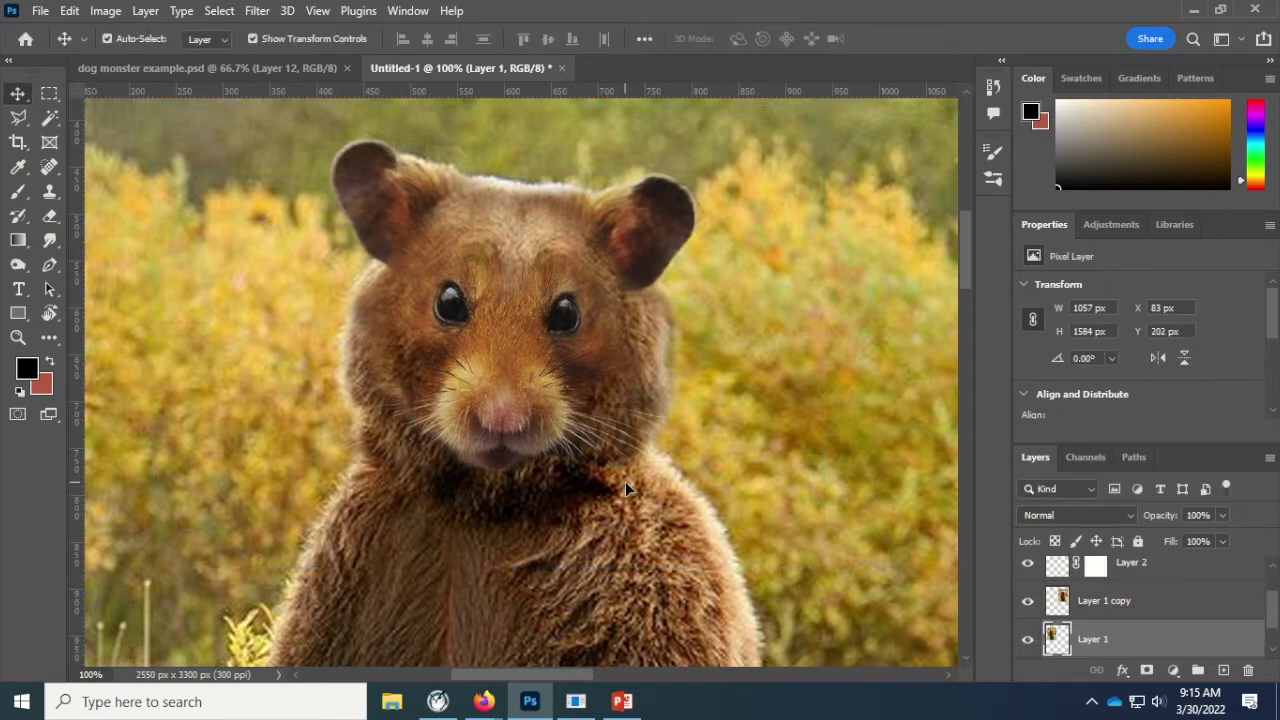
Step: Zoom out and scale up the hamster-bear composite from its corner
key(ctrl+minus)
key(ctrl+minus)
scroll(614, 489, down, 2)
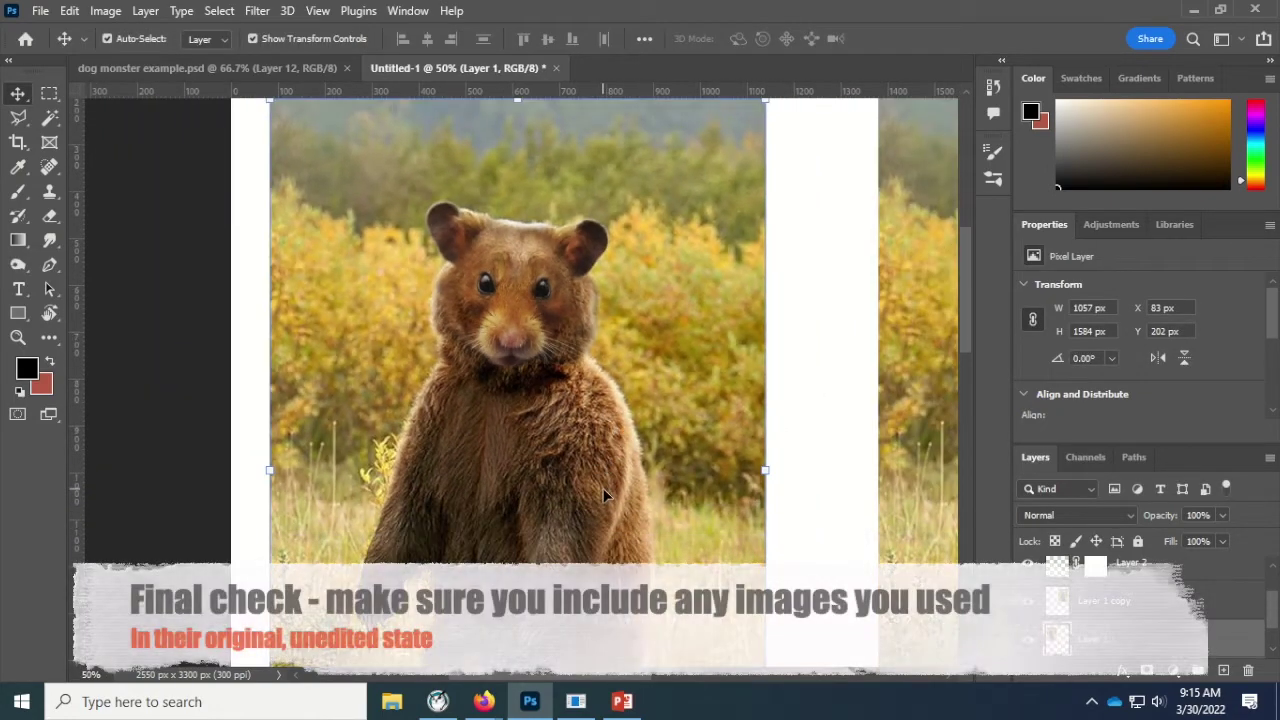
scroll(603, 488, down, 1)
key(ctrl+minus)
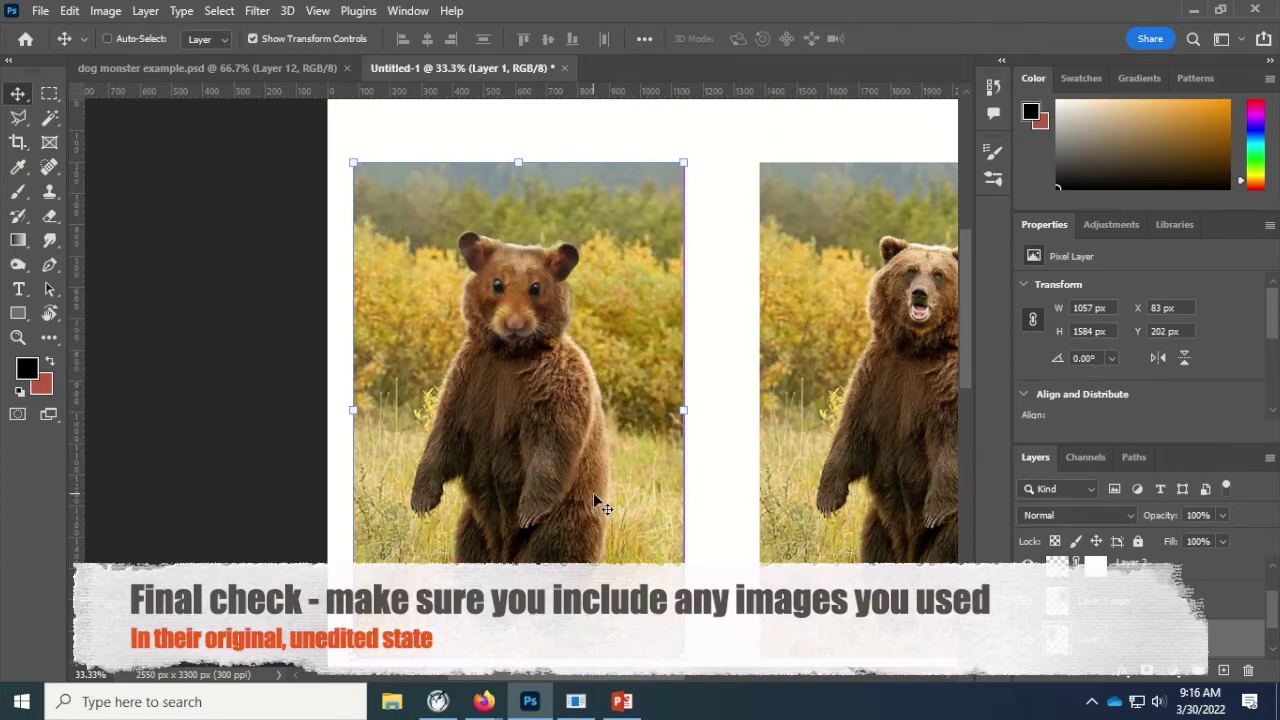
key(ctrl+t)
scroll(600, 400, right, 3)
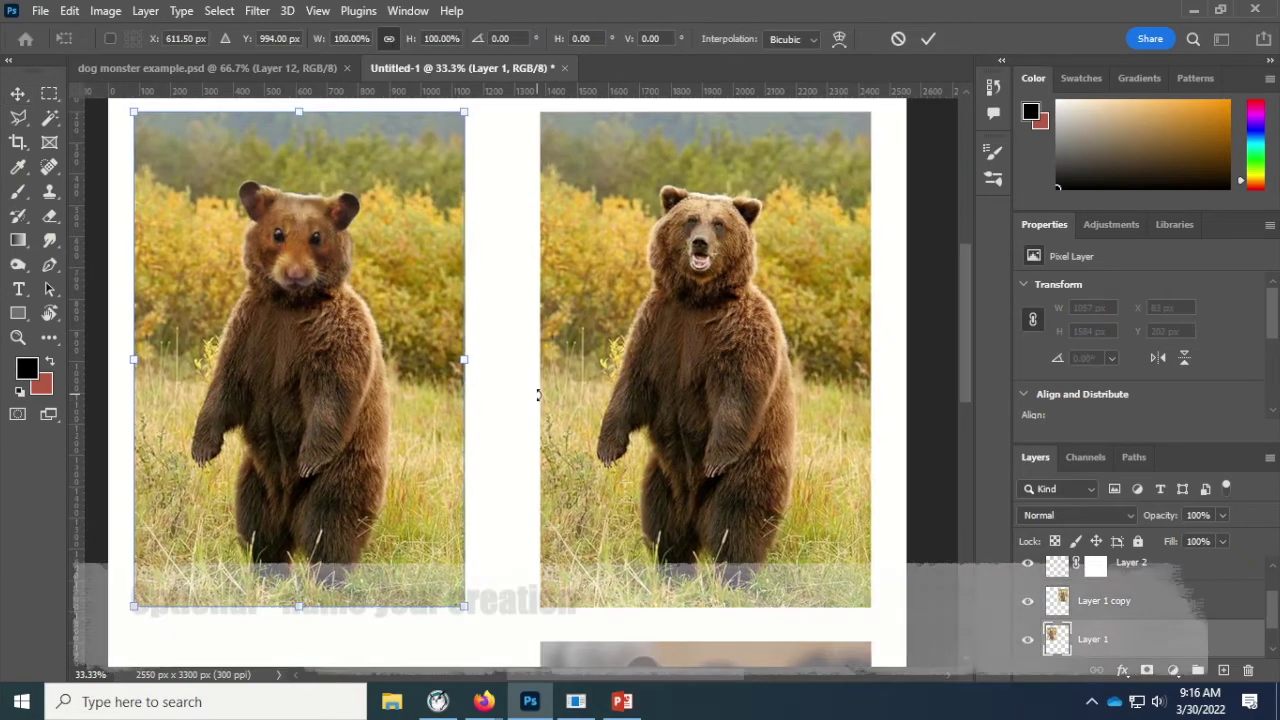
key(ctrl+minus)
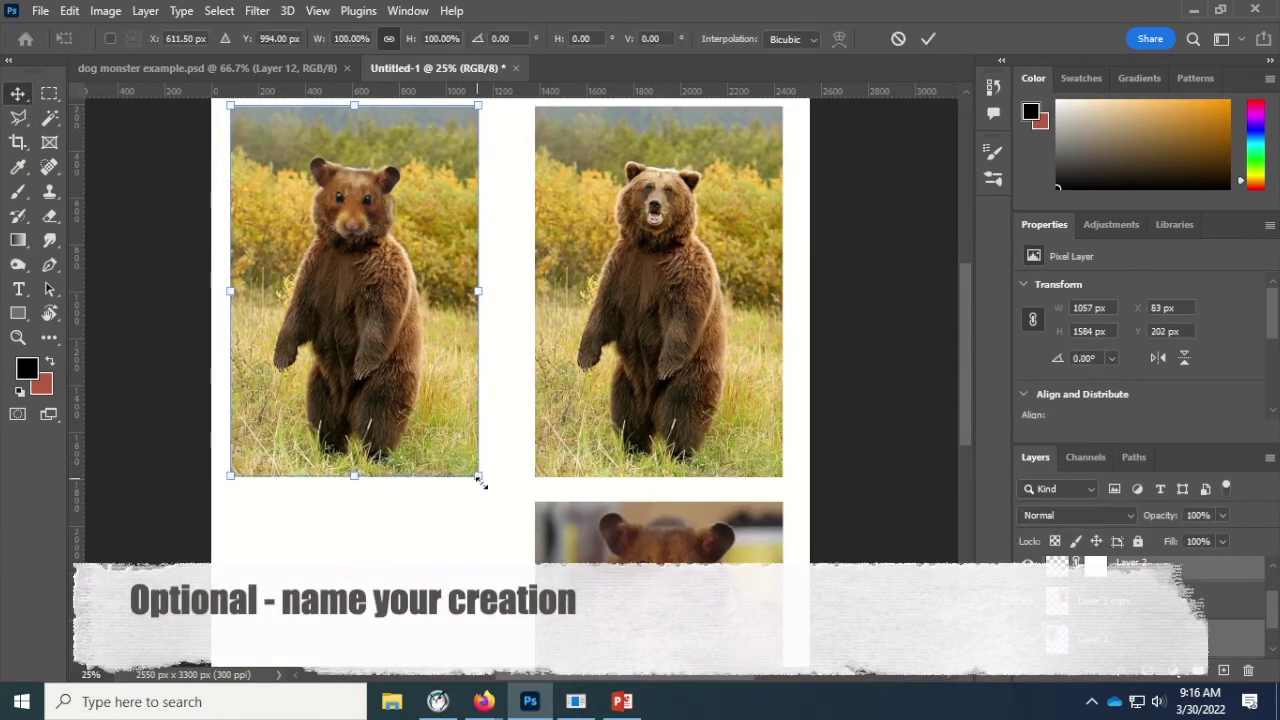
mouse_move(478, 476)
mouse_down()
mouse_move(517, 537)
mouse_move(443, 447)
mouse_up()
scroll(500, 400, down, 2)
Step: Add the title 'HAMBEAR' beneath the composite and adjust the page's crop edges
key(t)
drag(223, 453, 431, 524)
text(HAMBEAR)
click(370, 512)
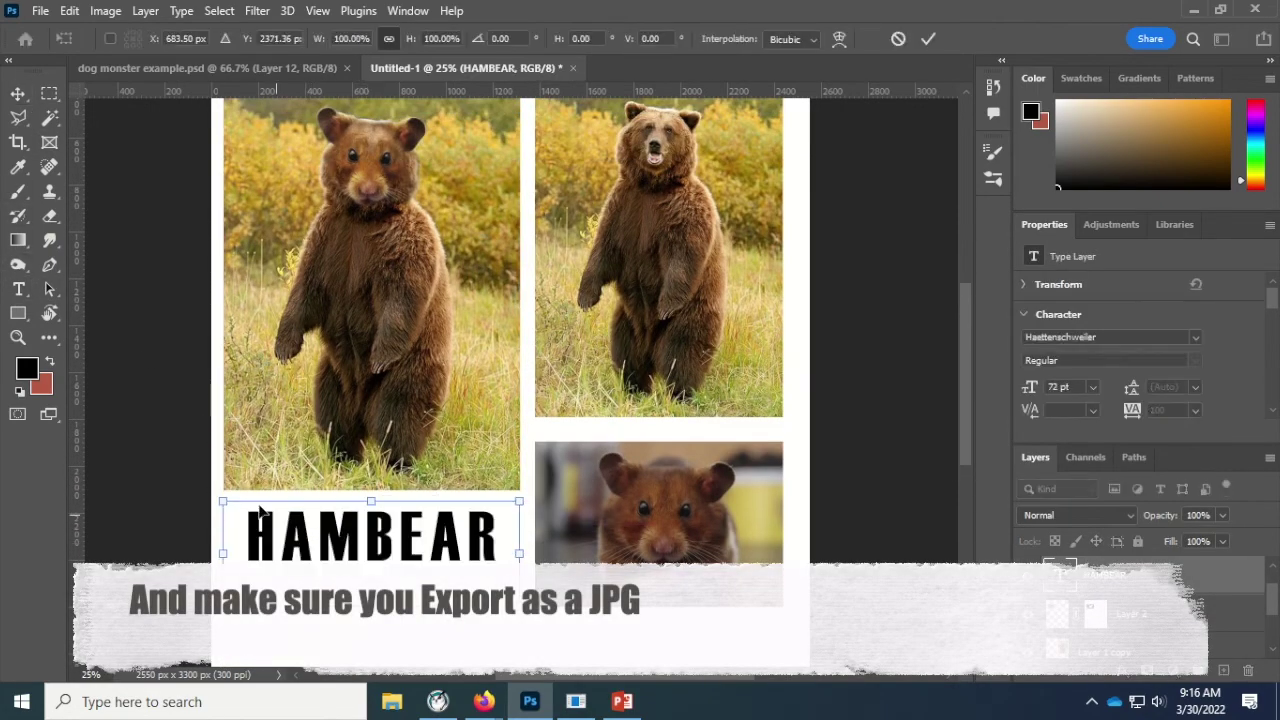
key(ctrl+0)
click(18, 142)
drag(523, 110, 523, 126)
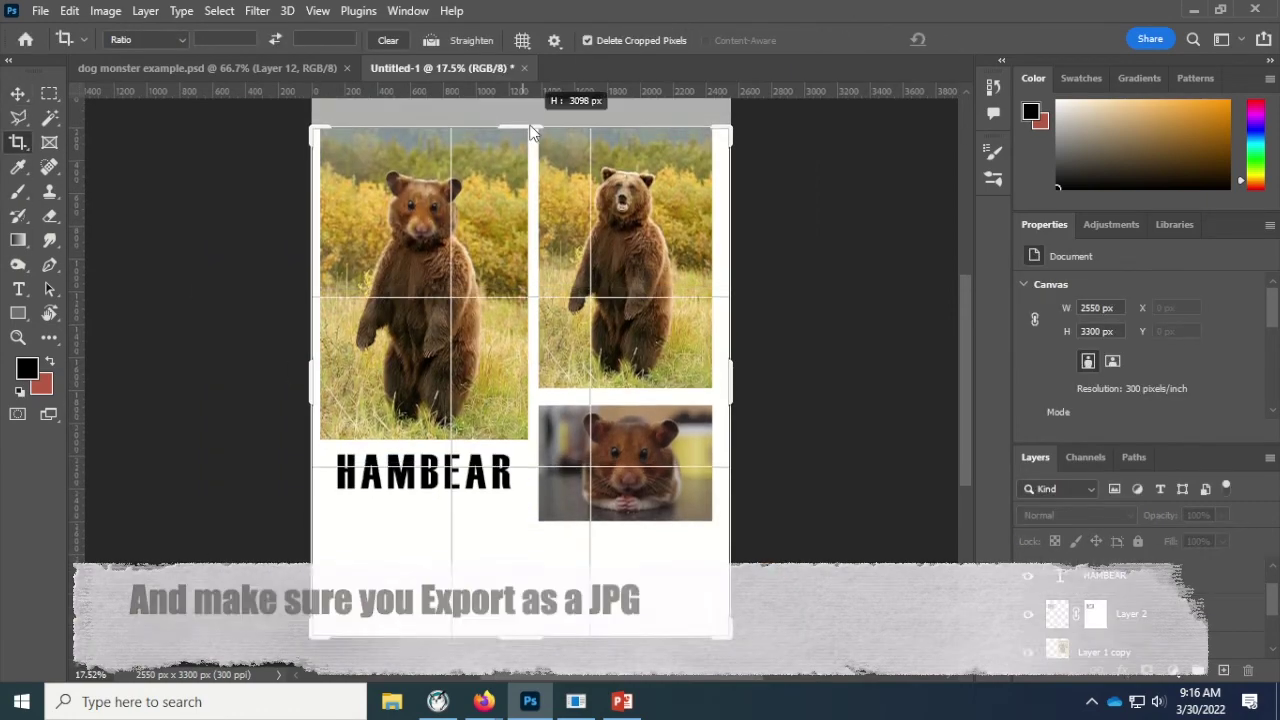
Step: Crop the page's blank bottom to 2550 × 2604 px and choose JPG in Export As
drag(513, 642, 513, 540)
key(v)
click(40, 10)
click(295, 320)
click(1005, 151)
click(966, 214)
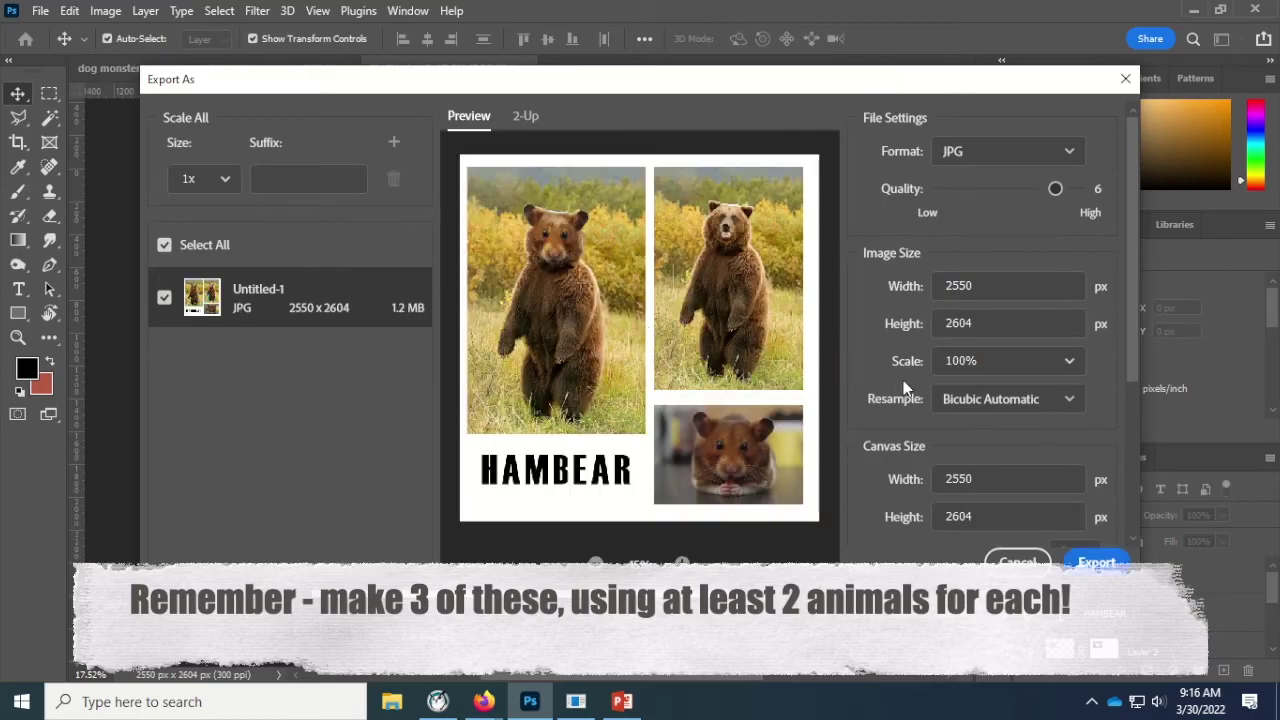